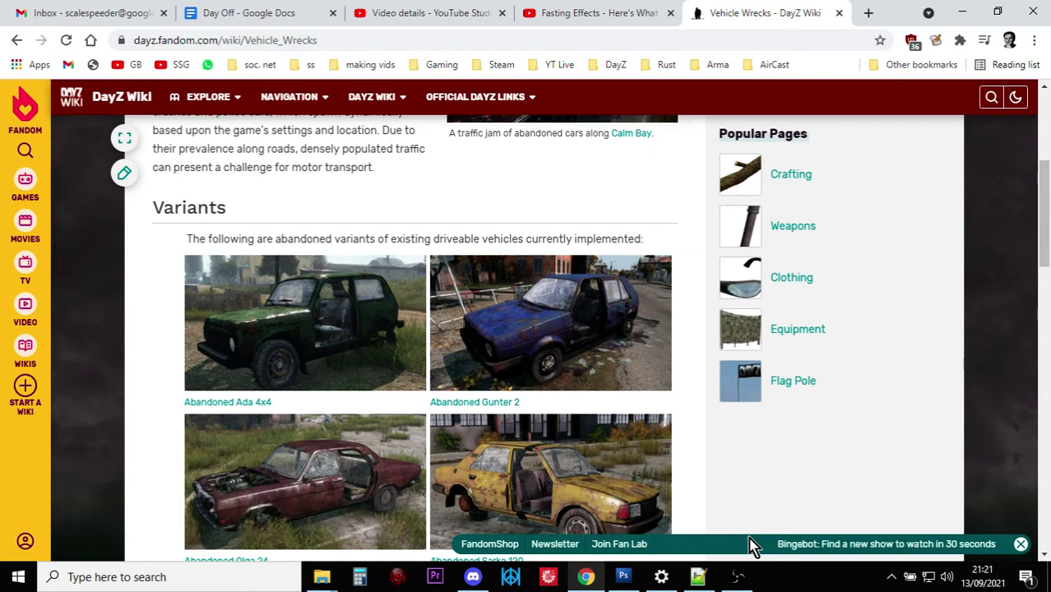
# Step: Switch to Notepad++ and highlight the Land_Shed_M1 group line and its three loot points in mapgroupproto.xml
pyautogui.click(697, 577)
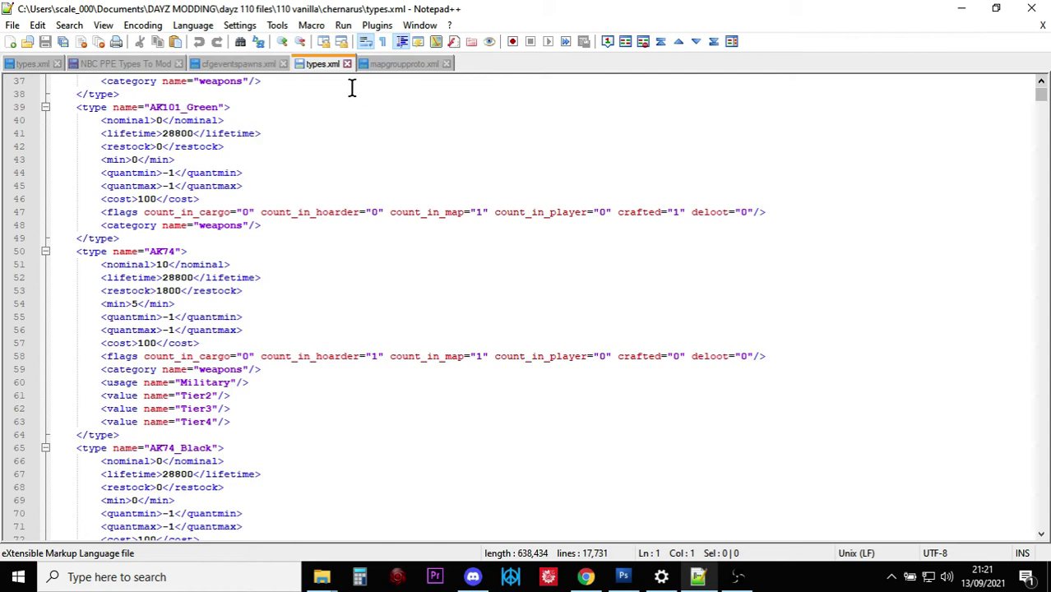
pyautogui.click(400, 64)
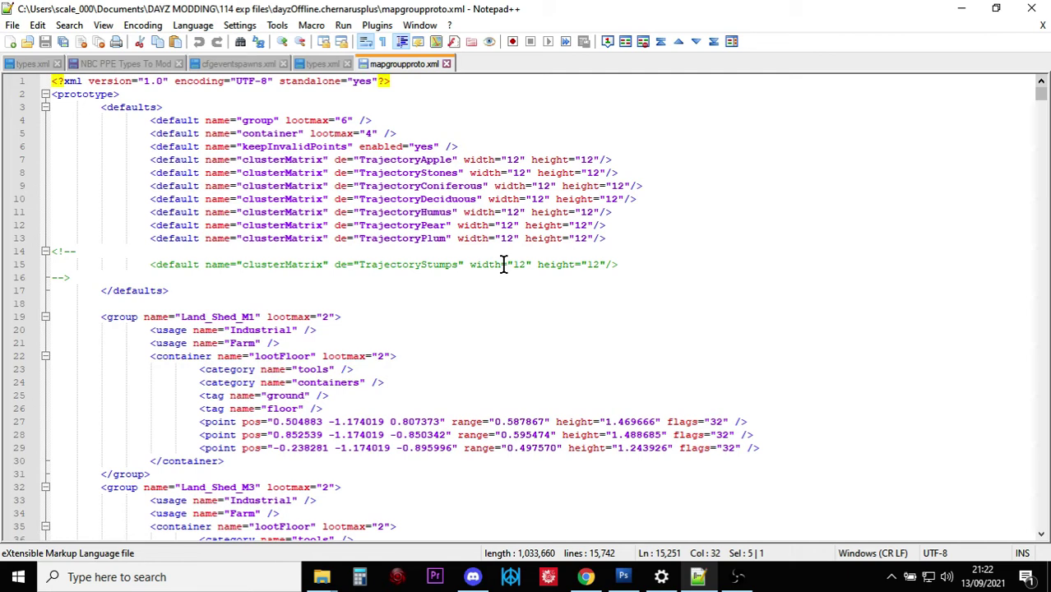
pyautogui.scroll(-1, 554, 301)
pyautogui.moveTo(97, 277); pyautogui.dragTo(385, 275)
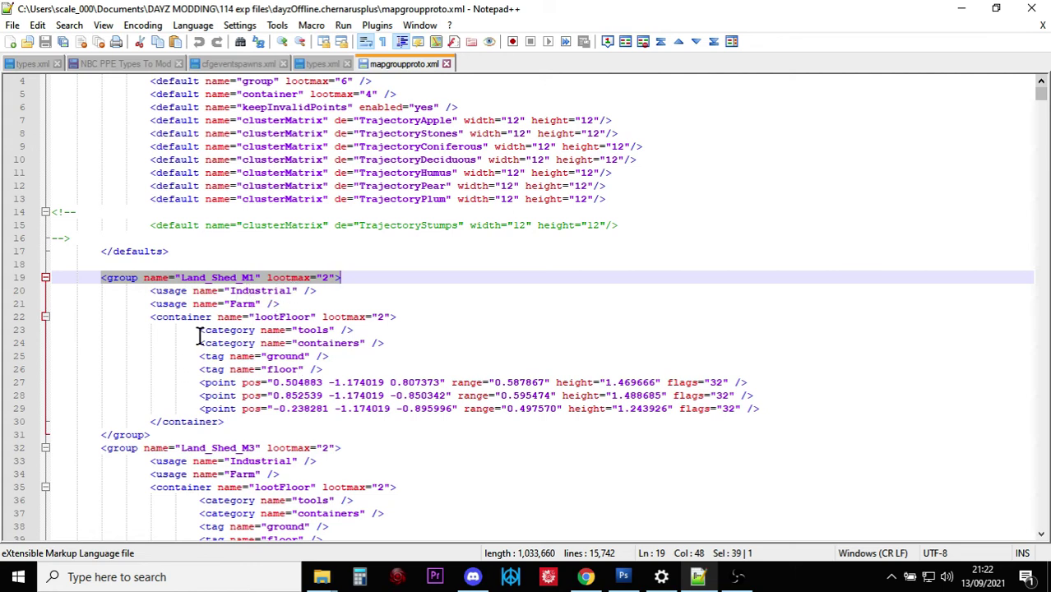
pyautogui.moveTo(172, 382); pyautogui.dragTo(772, 408)
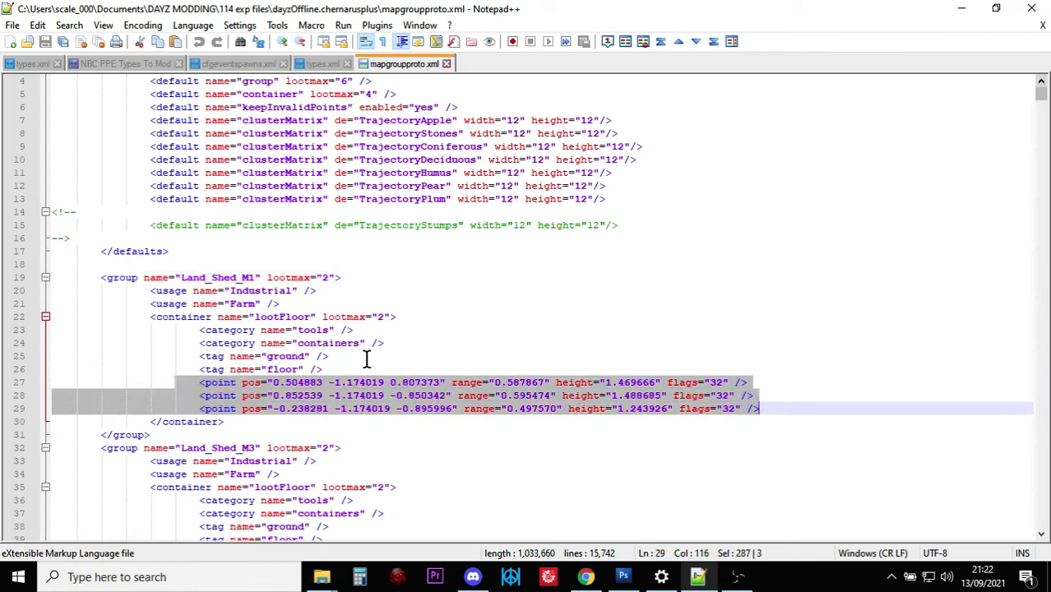
# Step: Highlight the weapons category line of the AK74 entry in types.xml
pyautogui.click(323, 65)
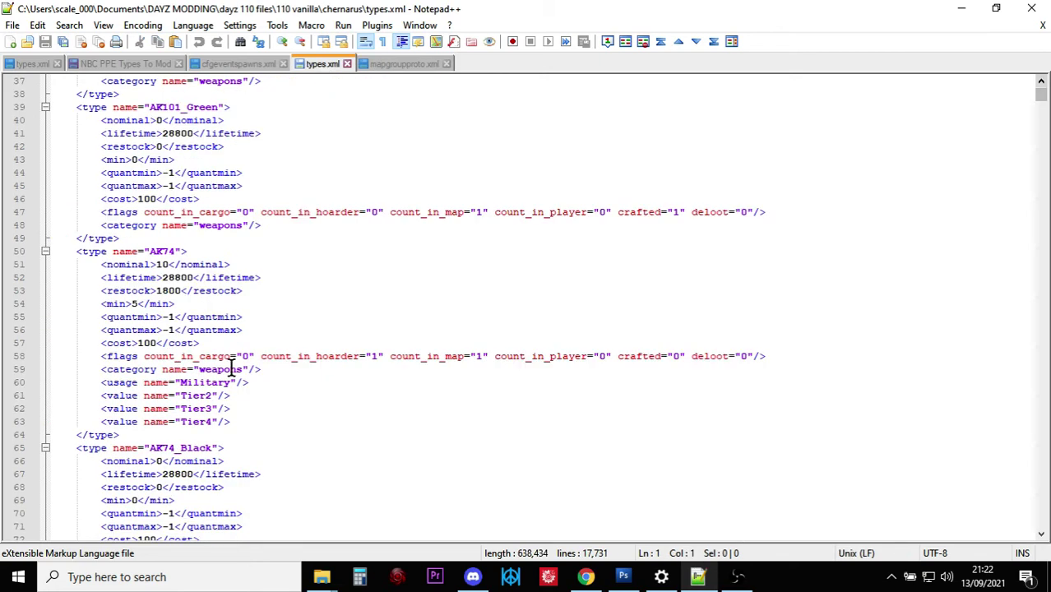
pyautogui.scroll(-1, 222, 292)
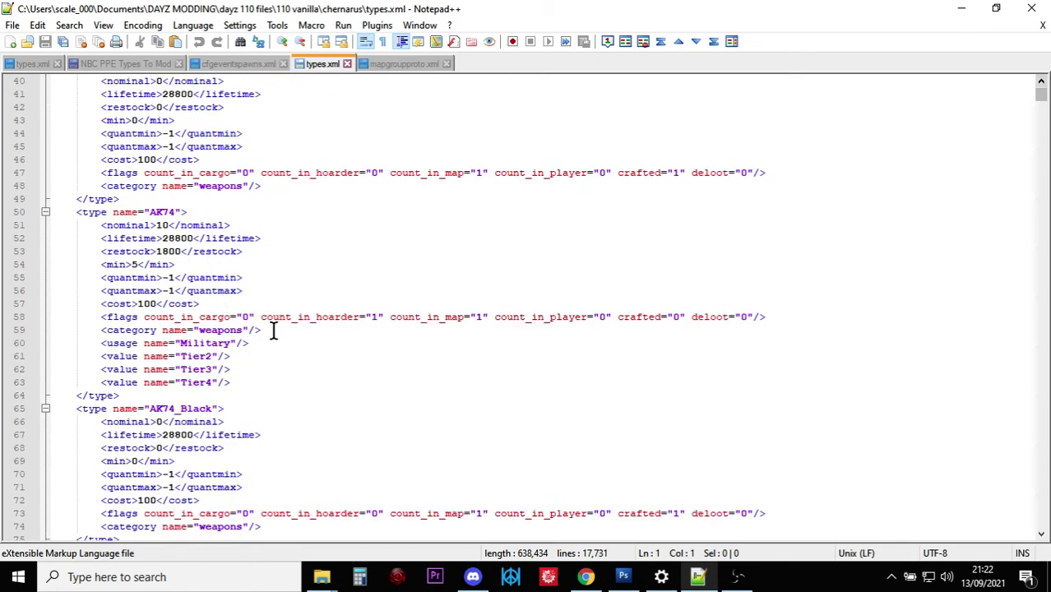
pyautogui.moveTo(274, 331); pyautogui.dragTo(83, 337)
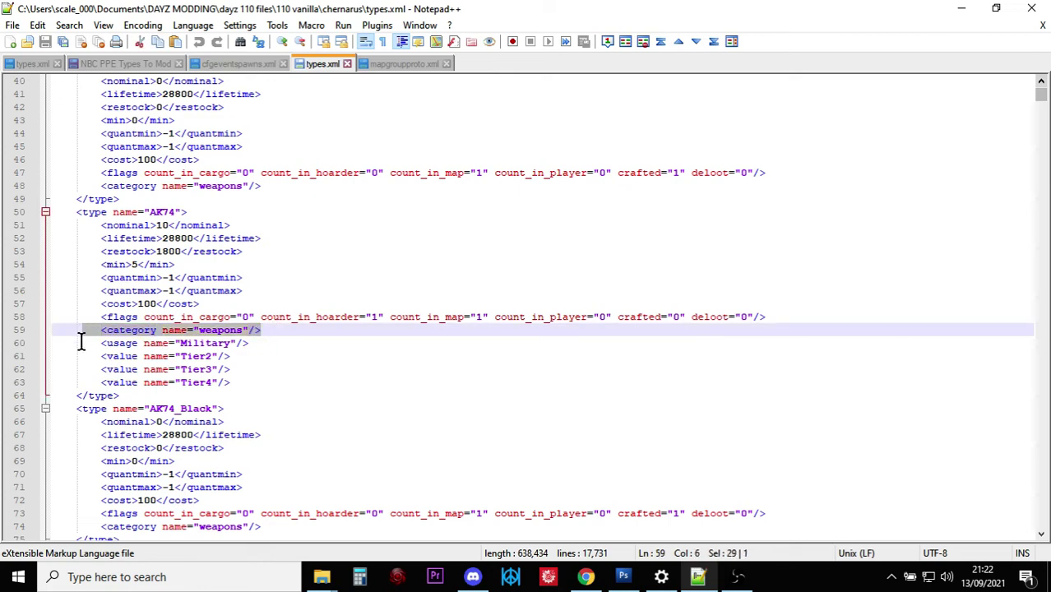
pyautogui.click(258, 337)
# Step: Return to mapgroupproto.xml and place the cursor at the end of Land_Shed_M1's containers category line
pyautogui.click(398, 65)
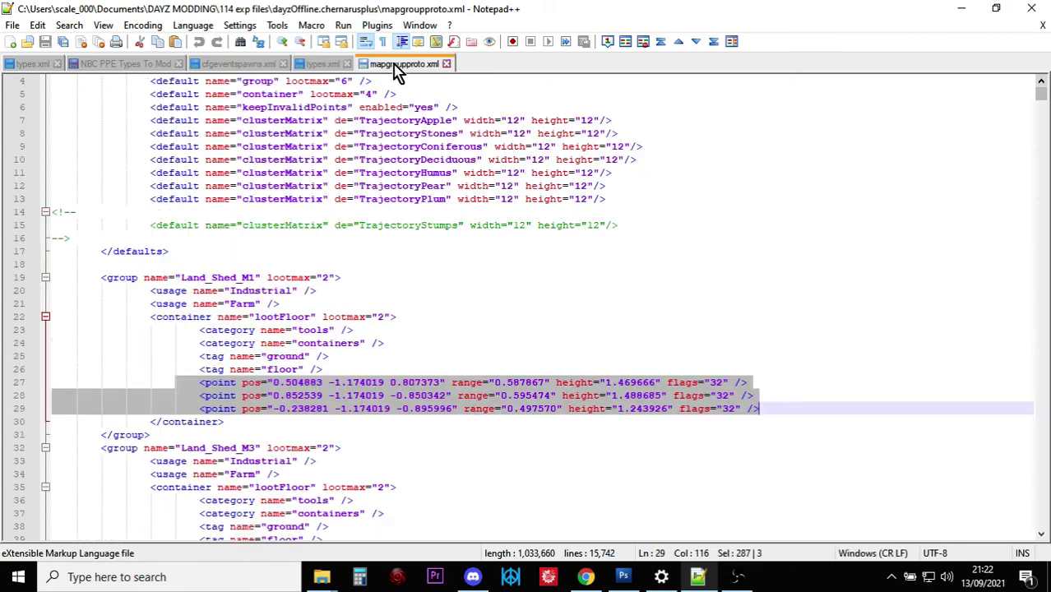
pyautogui.click(375, 343)
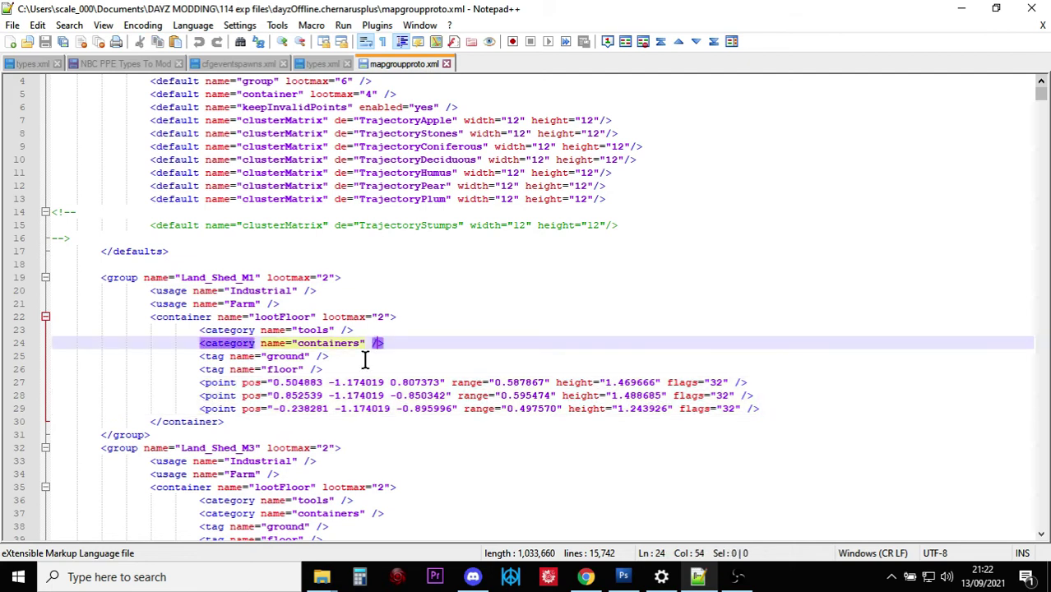
pyautogui.click(406, 347)
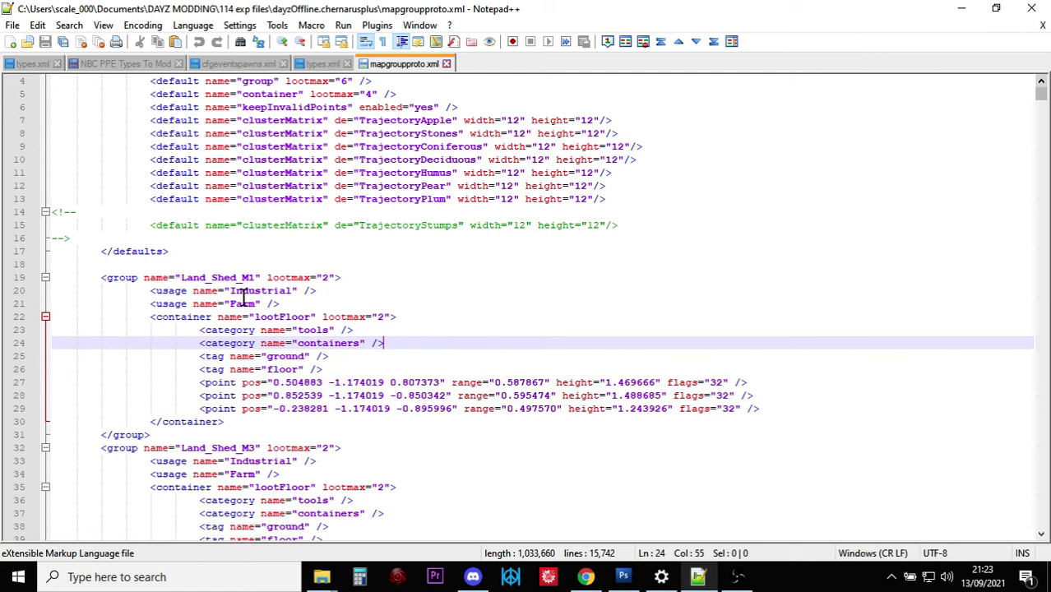
# Step: Search types.xml for "rust" and go to the first match
pyautogui.click(329, 66)
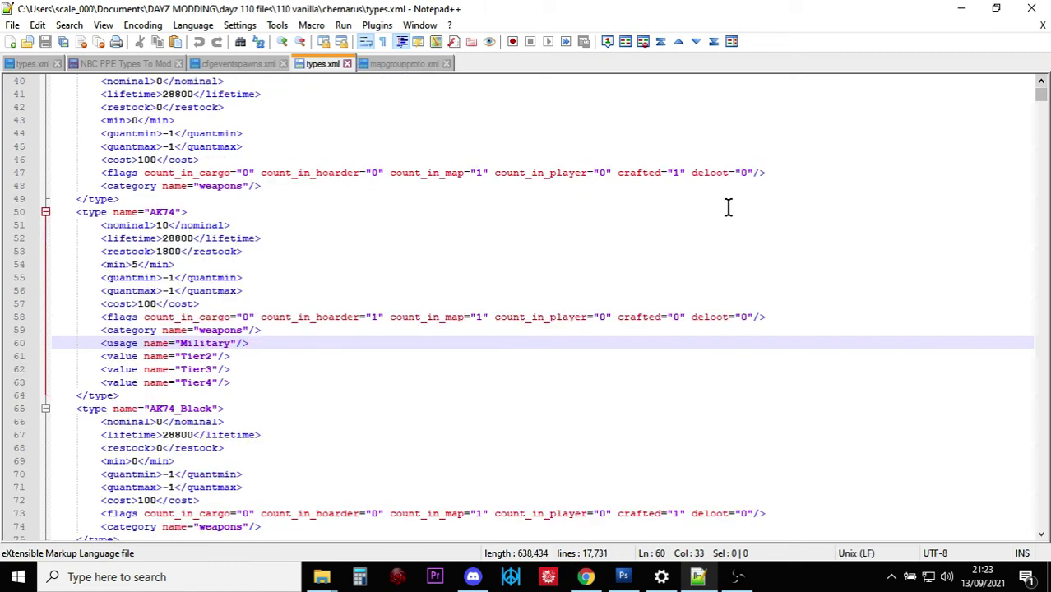
pyautogui.click(729, 185)
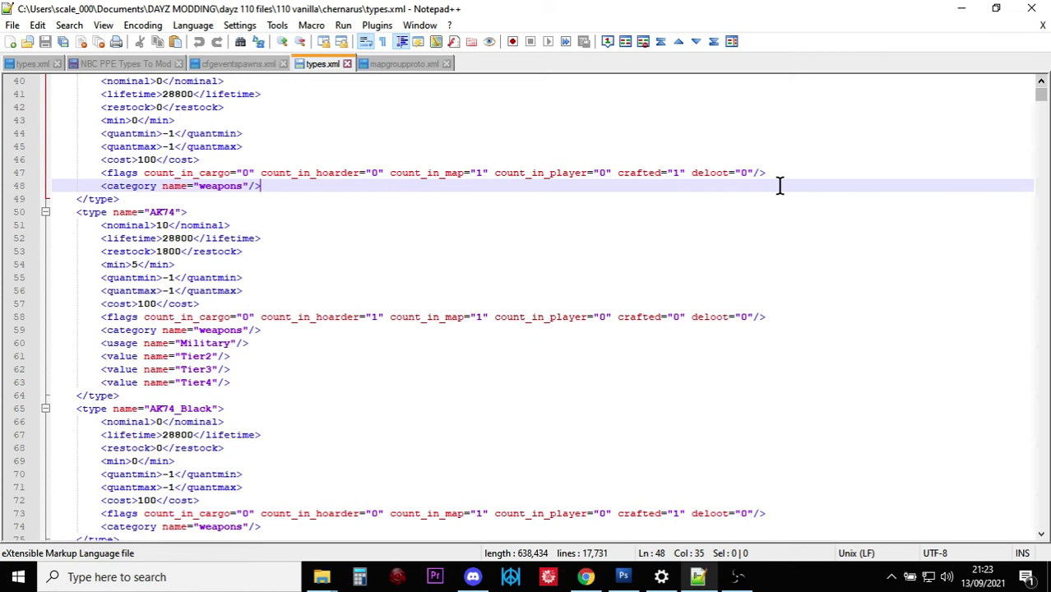
pyautogui.hotkey('ctrl', 'f')
pyautogui.write('rust')
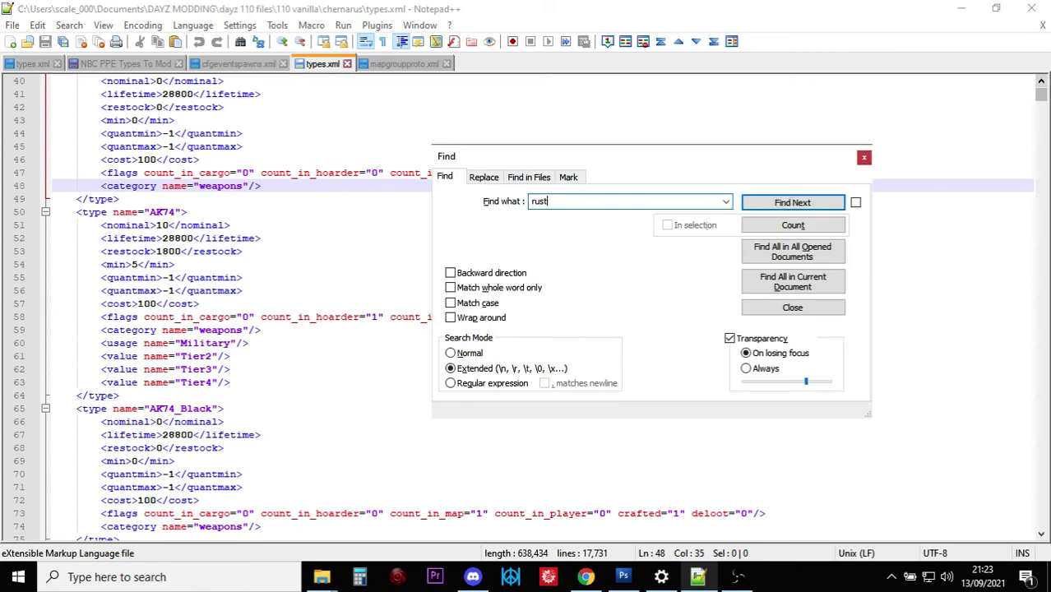
pyautogui.click(783, 198)
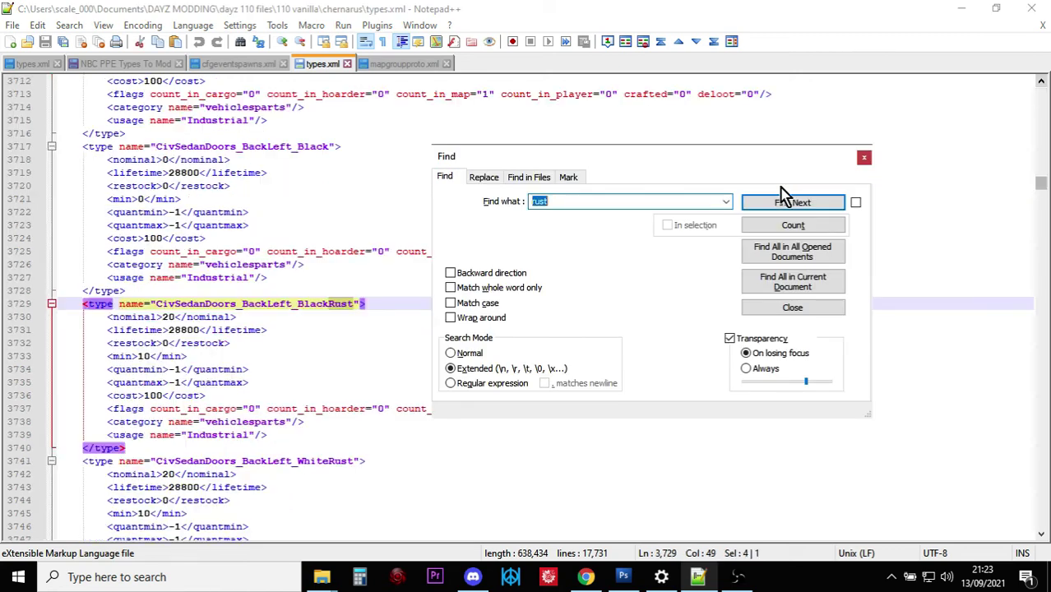
pyautogui.click(864, 157)
# Step: Highlight the full CivSedanDoors_BackLeft_Black and CivSedanDoors_BackLeft_BlackRust entries in types.xml to compare them
pyautogui.scroll(1, 597, 385)
pyautogui.scroll(7, 597, 385)
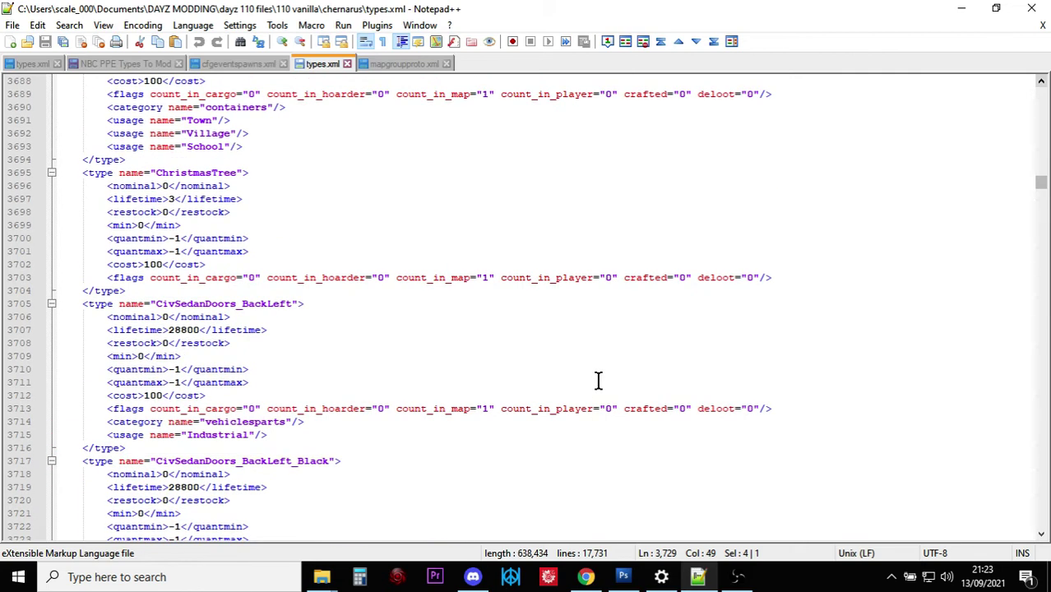
pyautogui.scroll(-6, 598, 380)
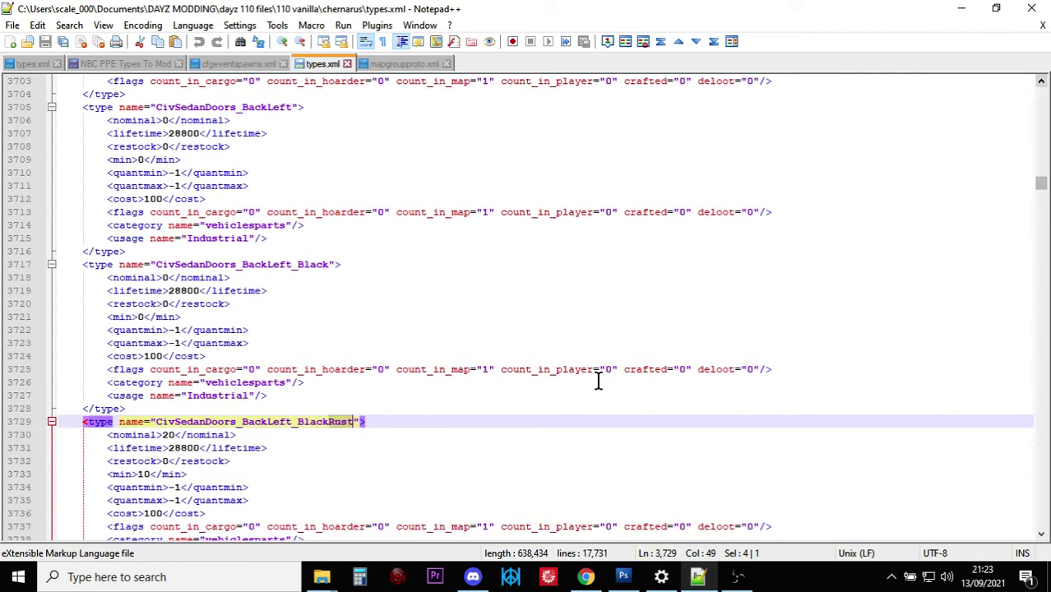
pyautogui.scroll(-1, 598, 380)
pyautogui.moveTo(75, 188); pyautogui.dragTo(355, 488)
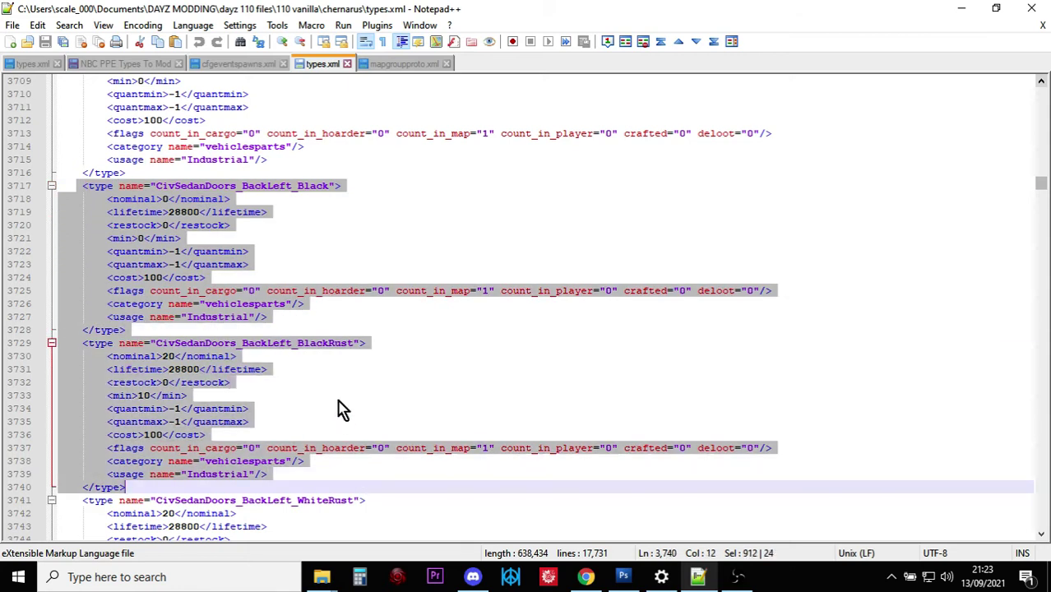
pyautogui.click(321, 253)
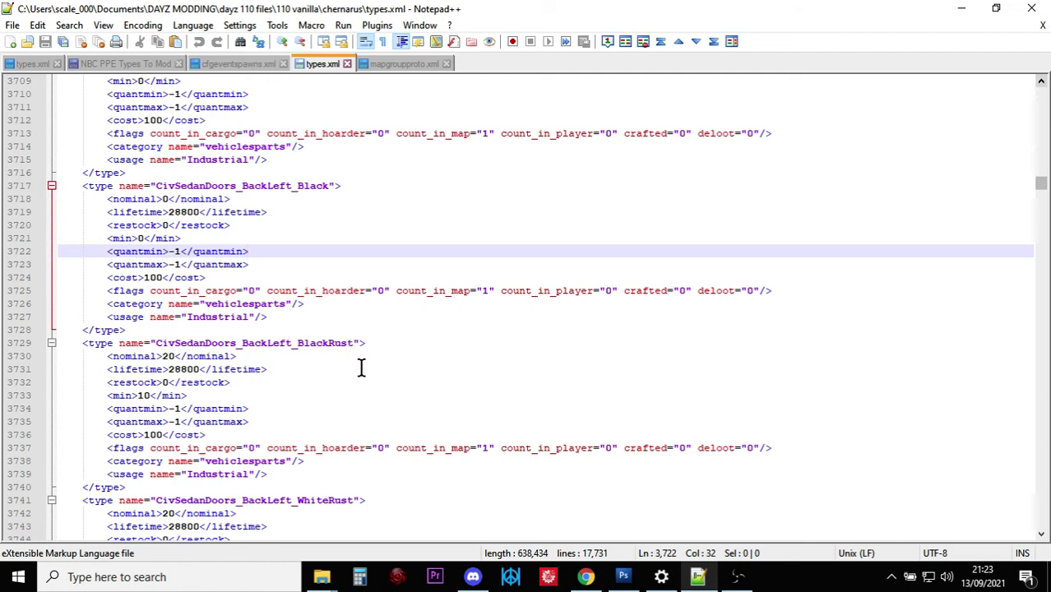
# Step: Highlight the nominal line of the CivSedanDoors_BackLeft_Black entry, and the type line and "Rust" suffix of the BlackRust entry
pyautogui.scroll(-1, 354, 387)
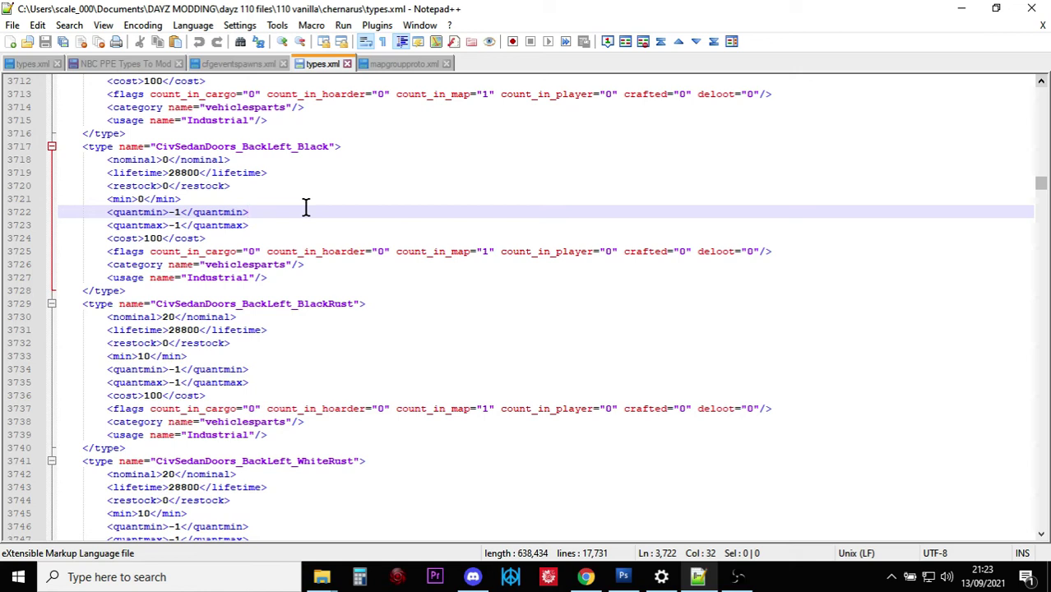
pyautogui.moveTo(107, 160); pyautogui.dragTo(246, 159)
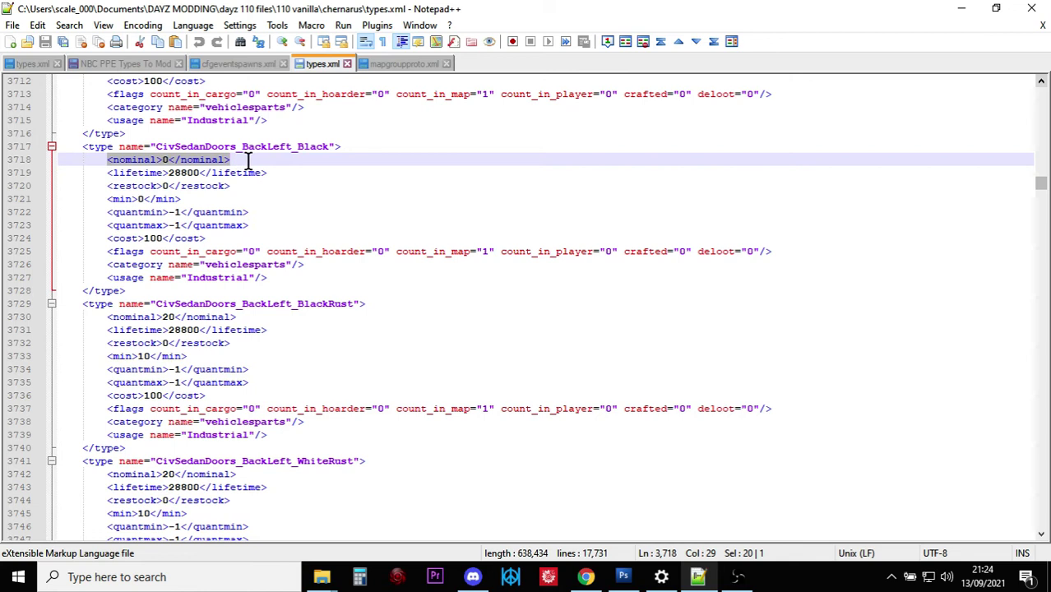
pyautogui.click(304, 316)
pyautogui.click(78, 305)
pyautogui.moveTo(78, 305); pyautogui.dragTo(378, 303)
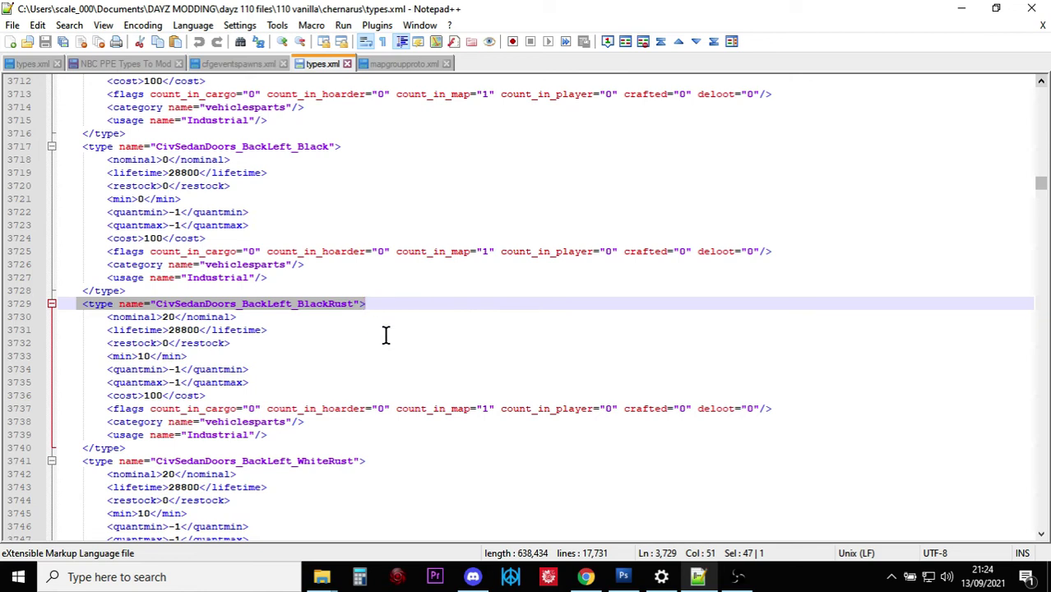
pyautogui.click(380, 319)
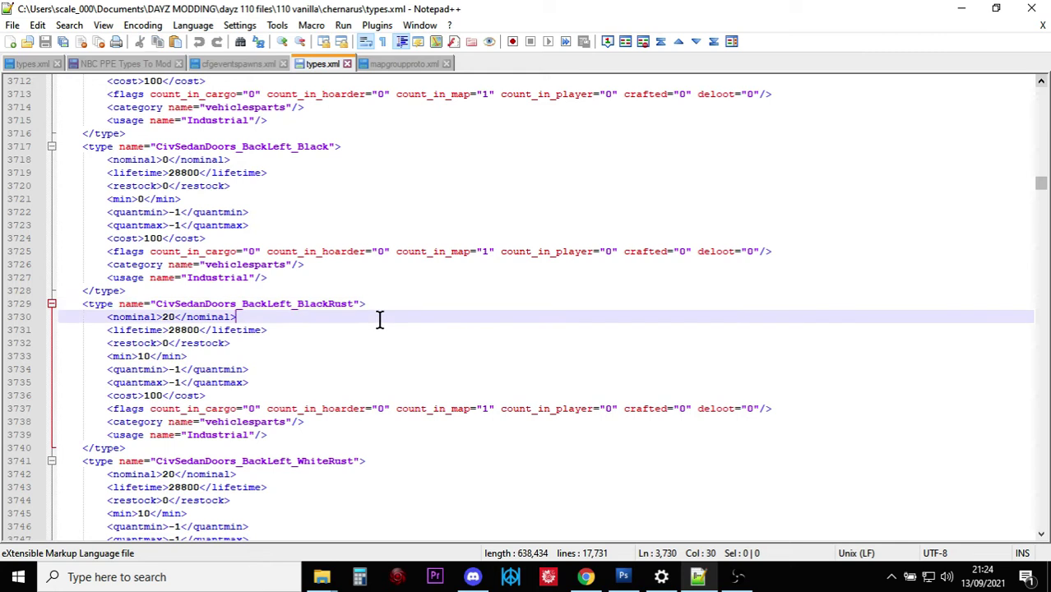
pyautogui.moveTo(330, 304); pyautogui.dragTo(350, 304)
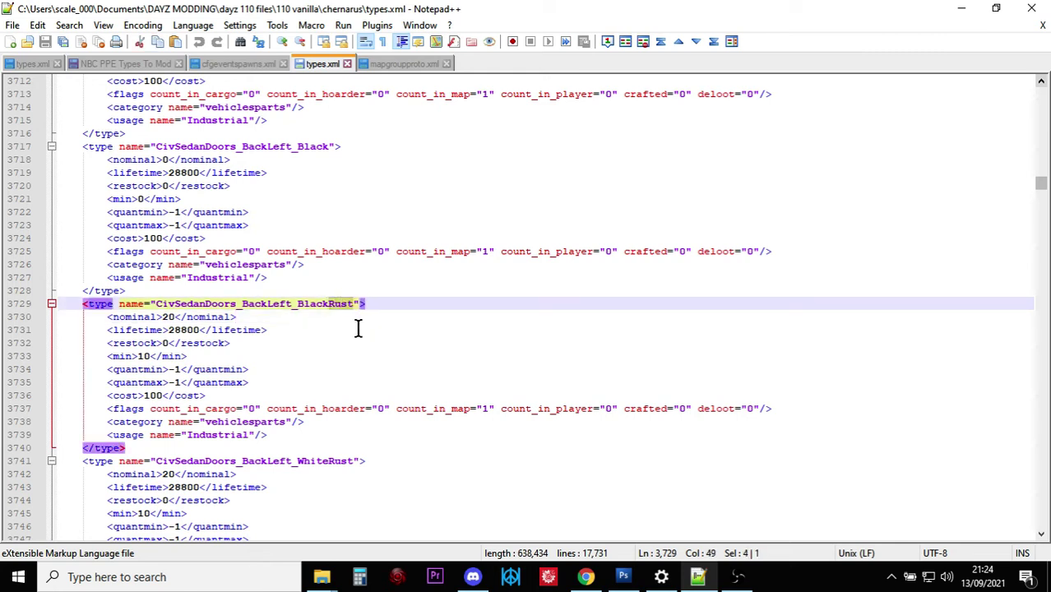
# Step: Examine the nominal and min values of the plain and rusted CivSedanDoors_BackLeft colour variants, including WhiteRust and Wine
pyautogui.scroll(-1, 352, 329)
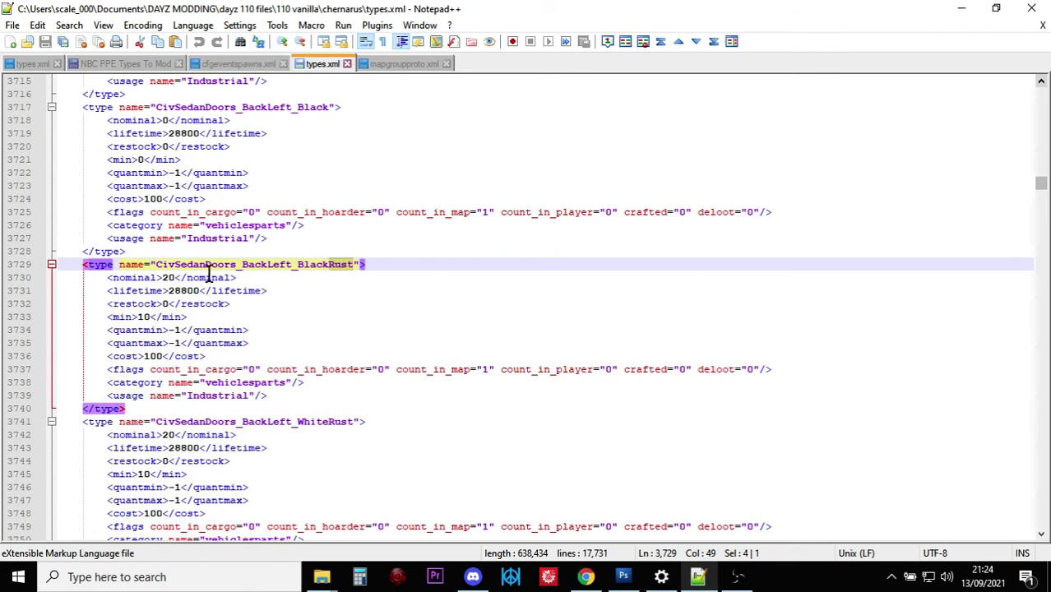
pyautogui.scroll(-1, 364, 350)
pyautogui.scroll(1, 364, 350)
pyautogui.scroll(-4, 363, 349)
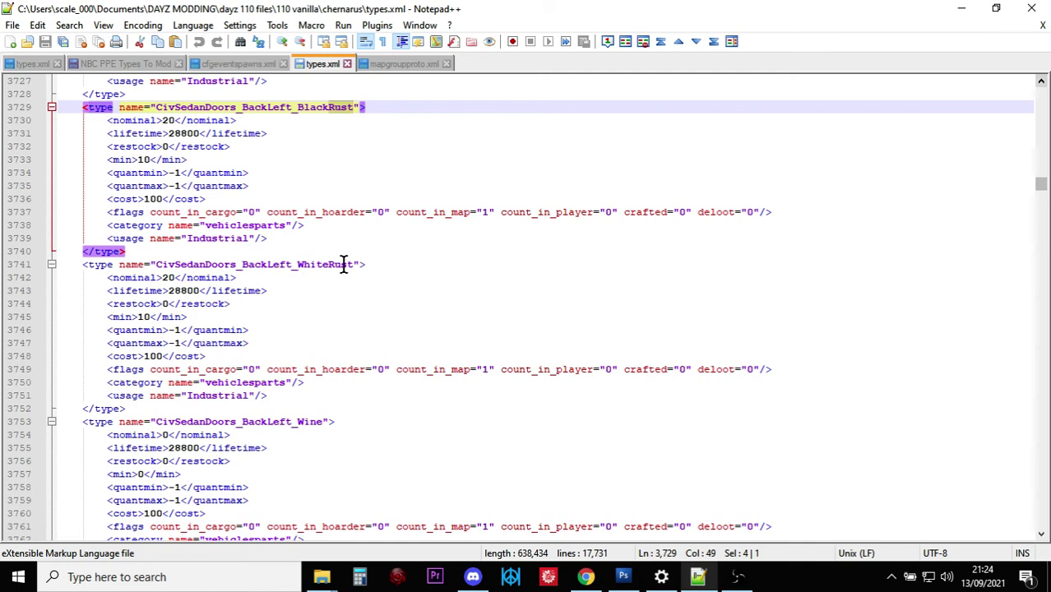
pyautogui.click(335, 291)
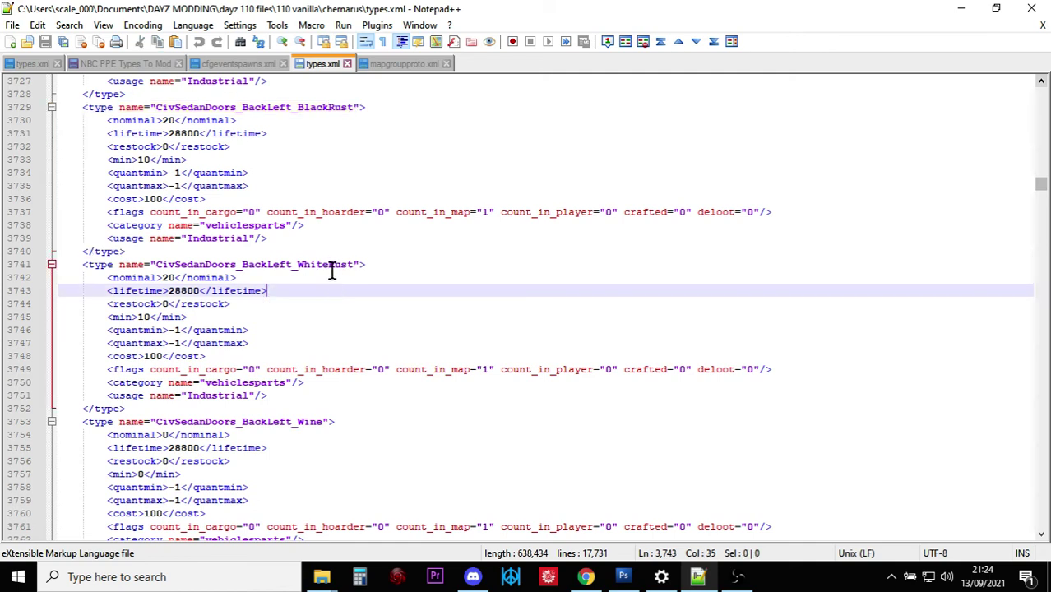
pyautogui.scroll(-4, 353, 308)
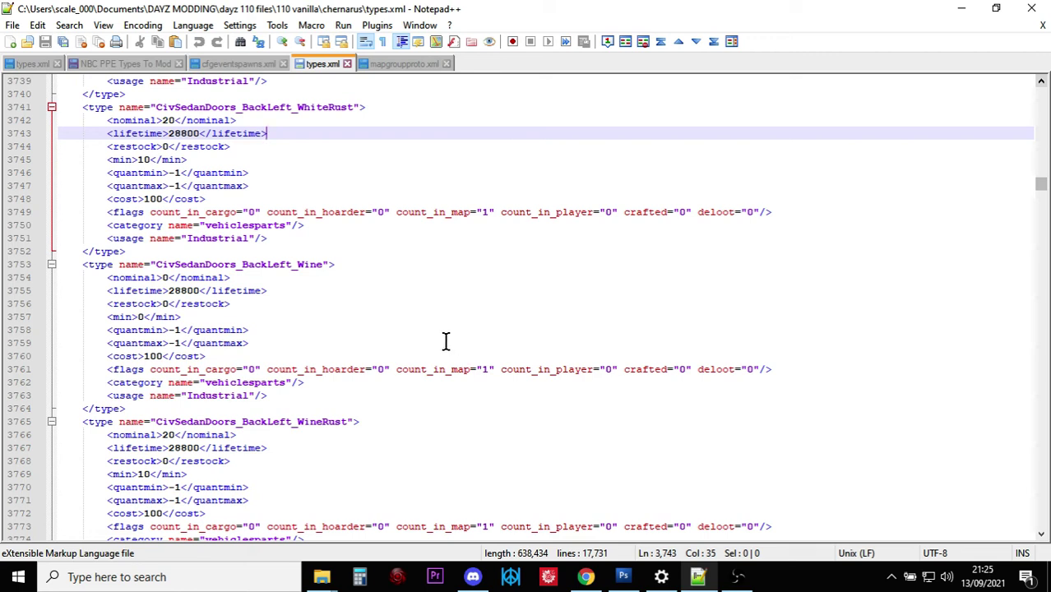
pyautogui.scroll(5, 461, 345)
pyautogui.scroll(1, 445, 341)
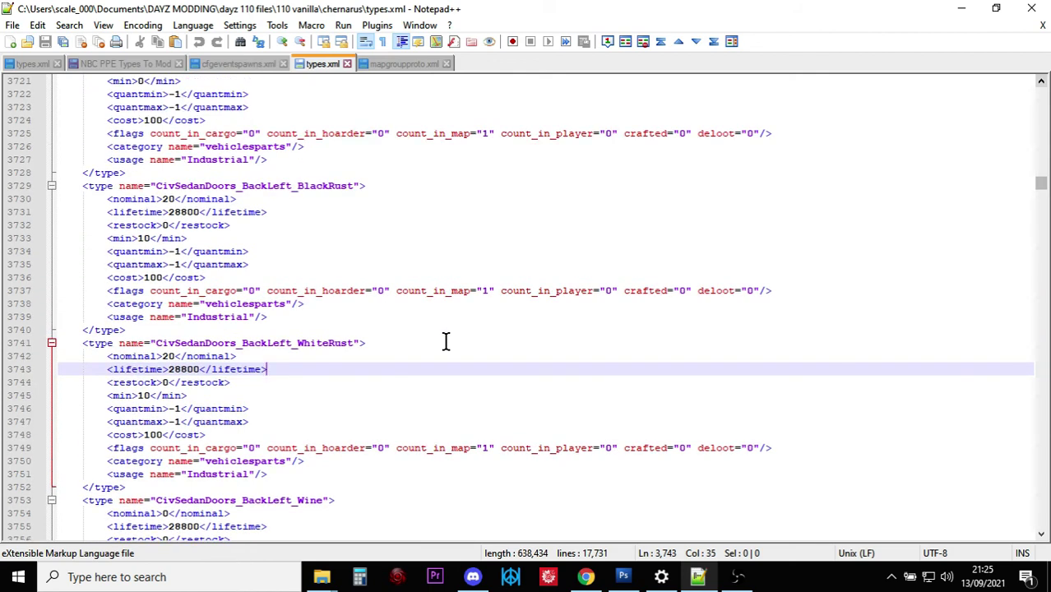
pyautogui.scroll(2, 445, 342)
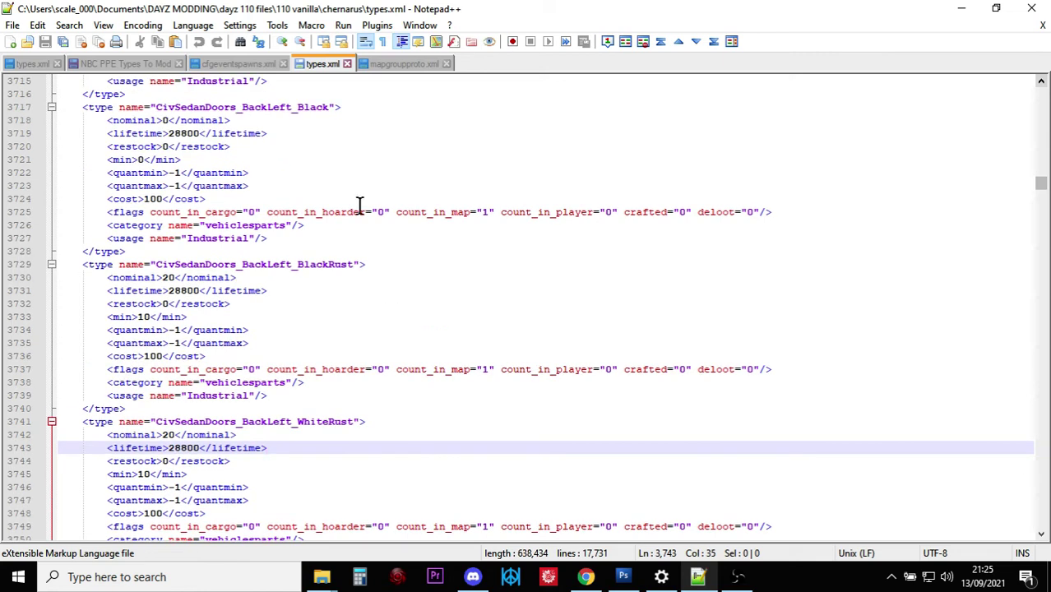
pyautogui.scroll(2, 356, 207)
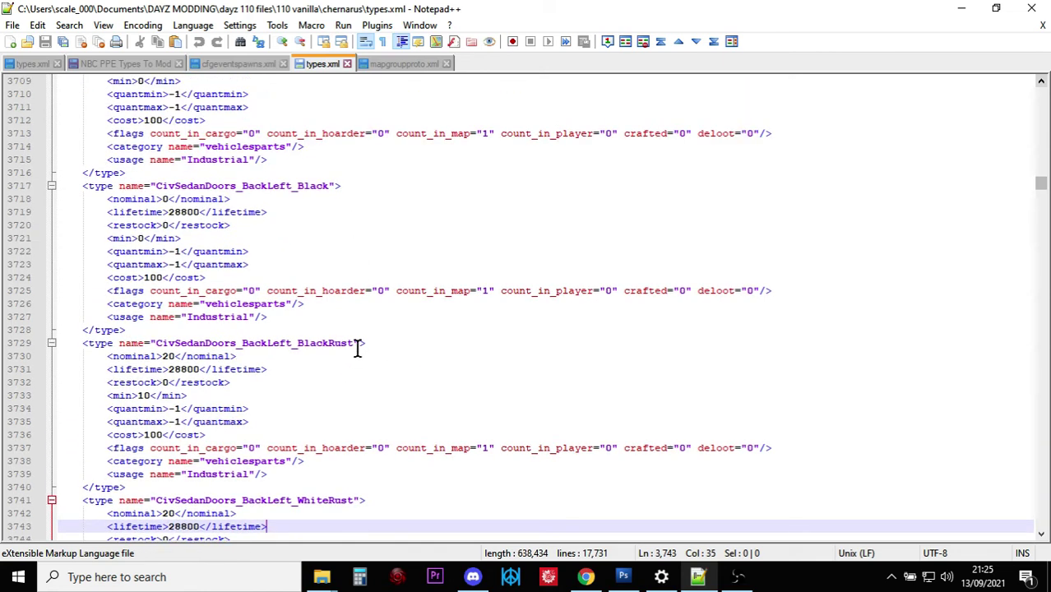
# Step: Copy the type name CivSedanDoors_BackLeft_BlackRust from types.xml and find its first occurrence in mapgroupproto.xml
pyautogui.moveTo(355, 344); pyautogui.dragTo(156, 344)
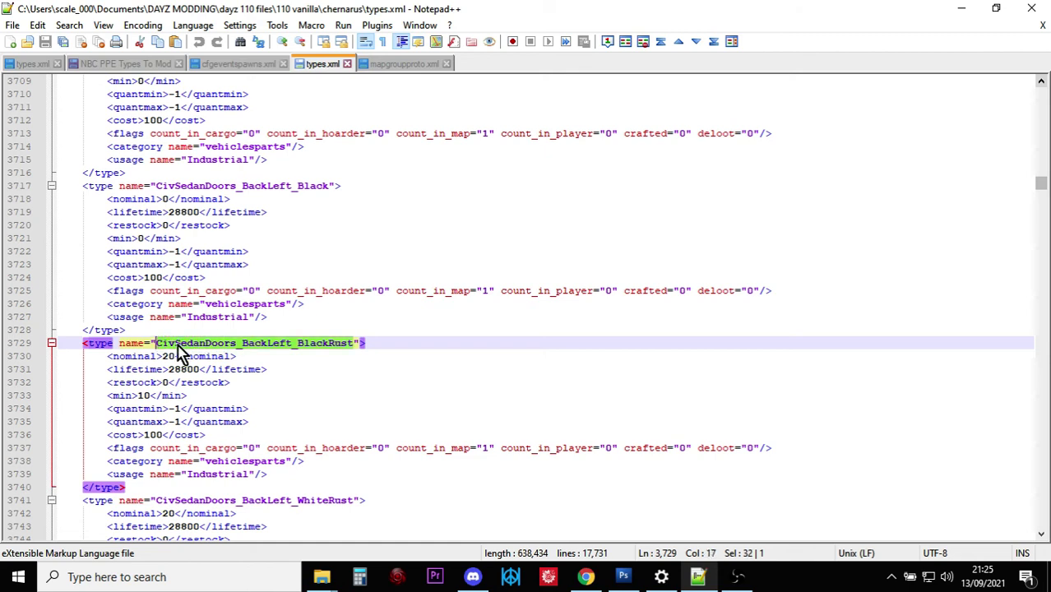
pyautogui.rightClick(181, 344)
pyautogui.click(217, 46)
pyautogui.click(415, 66)
pyautogui.click(787, 144)
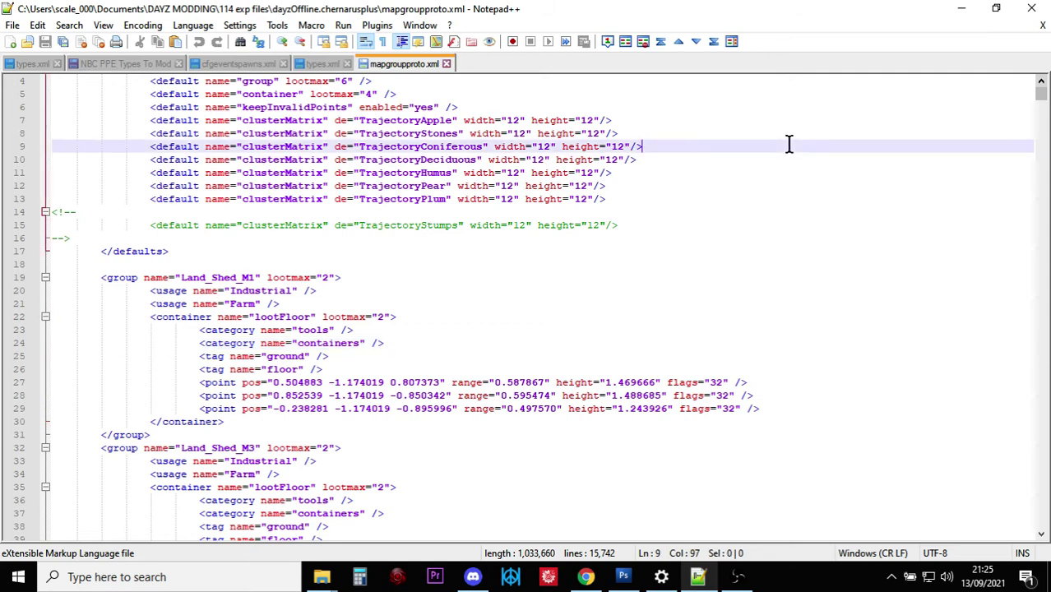
pyautogui.hotkey('ctrl', 'f')
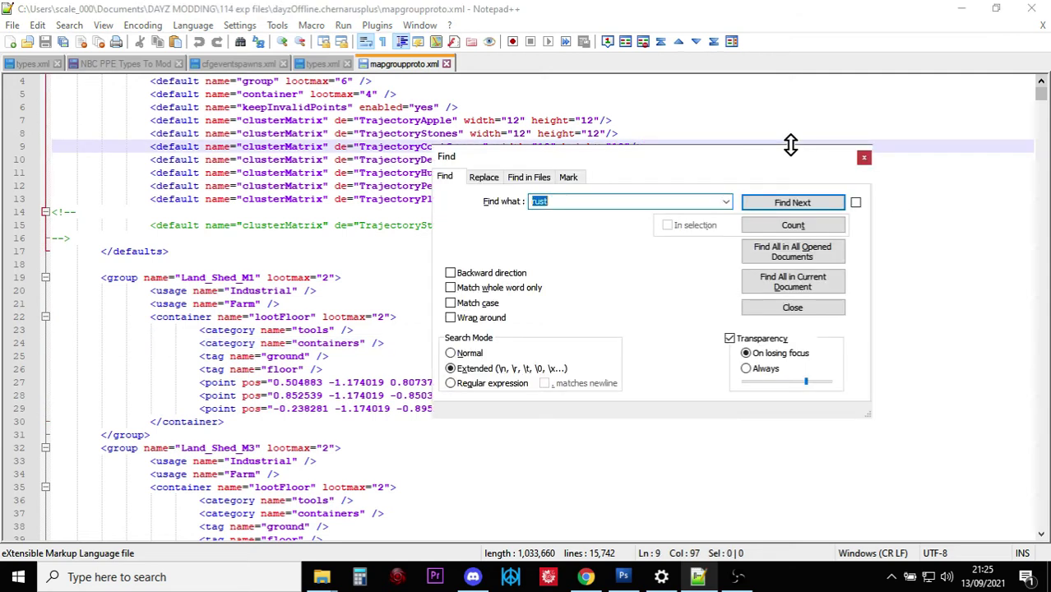
pyautogui.rightClick(545, 206)
pyautogui.click(379, 267)
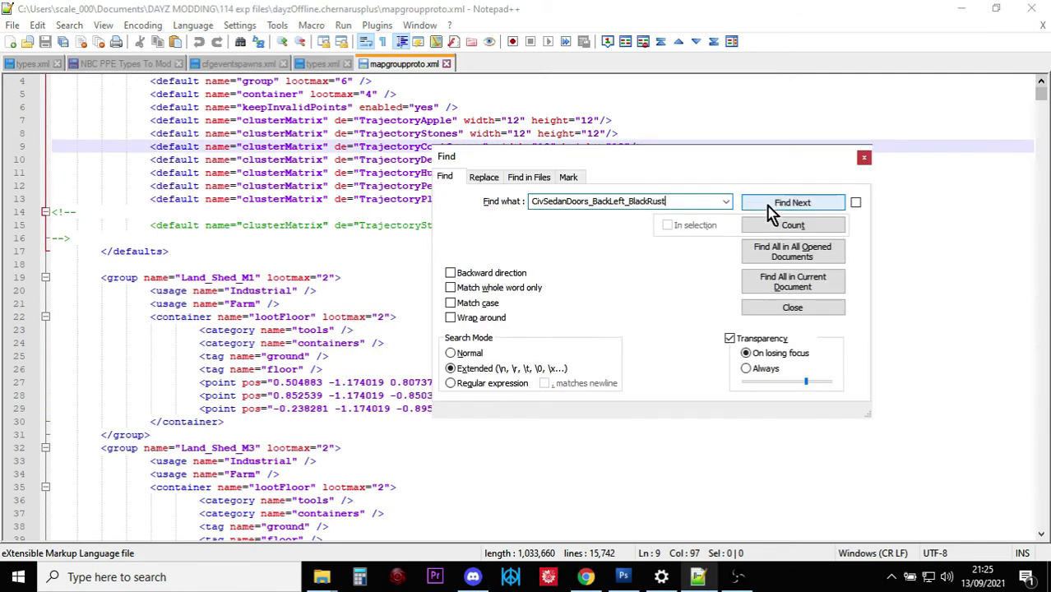
pyautogui.click(789, 203)
pyautogui.click(864, 157)
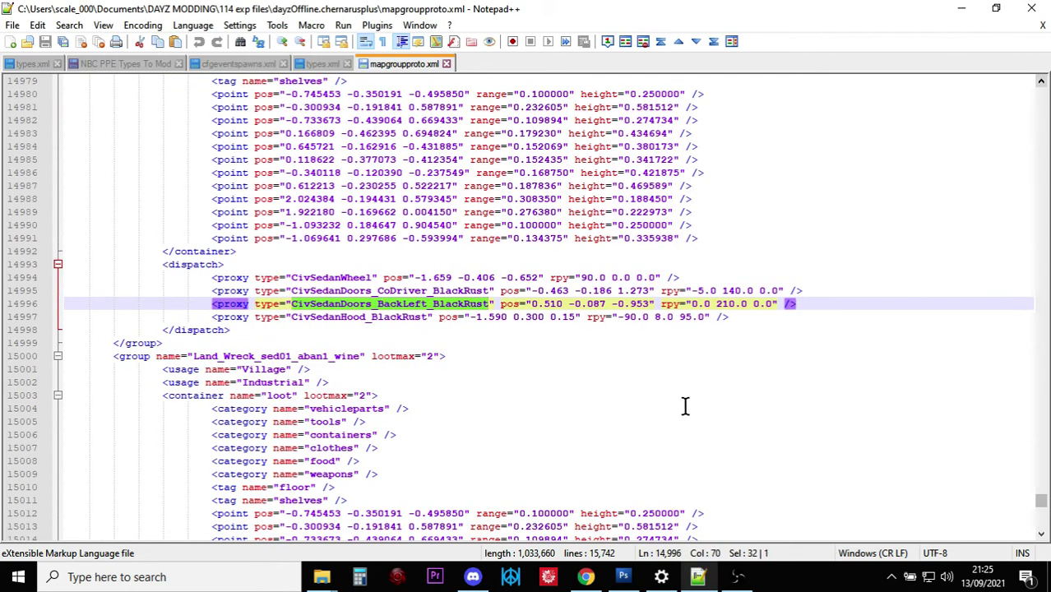
# Step: Locate the Land_Wreck_sed01_aban1_black group that contains the BlackRust door proxy and put the cursor on its group name
pyautogui.scroll(5, 685, 403)
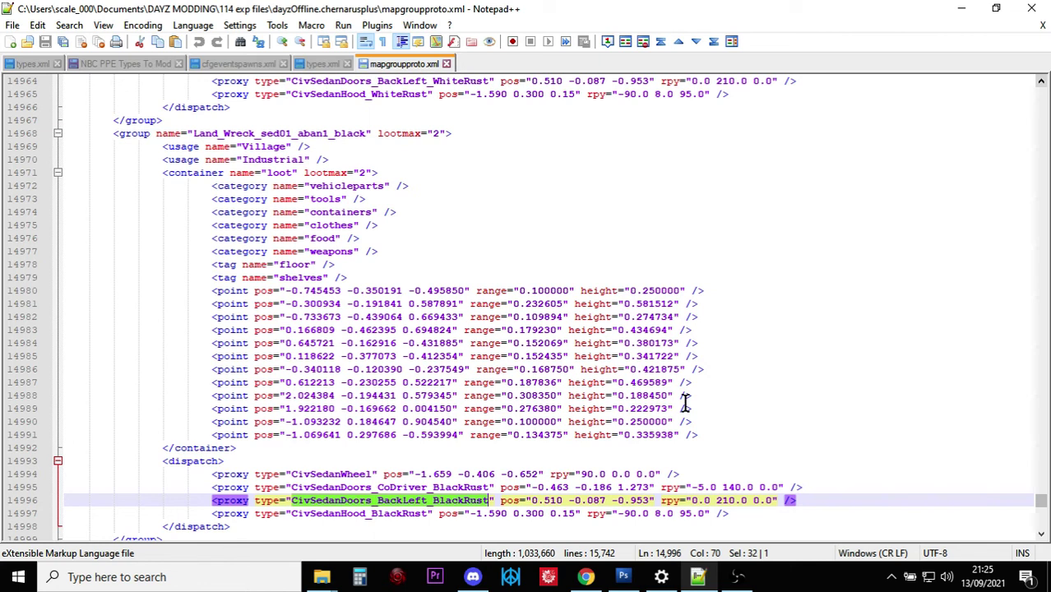
pyautogui.scroll(-1, 685, 403)
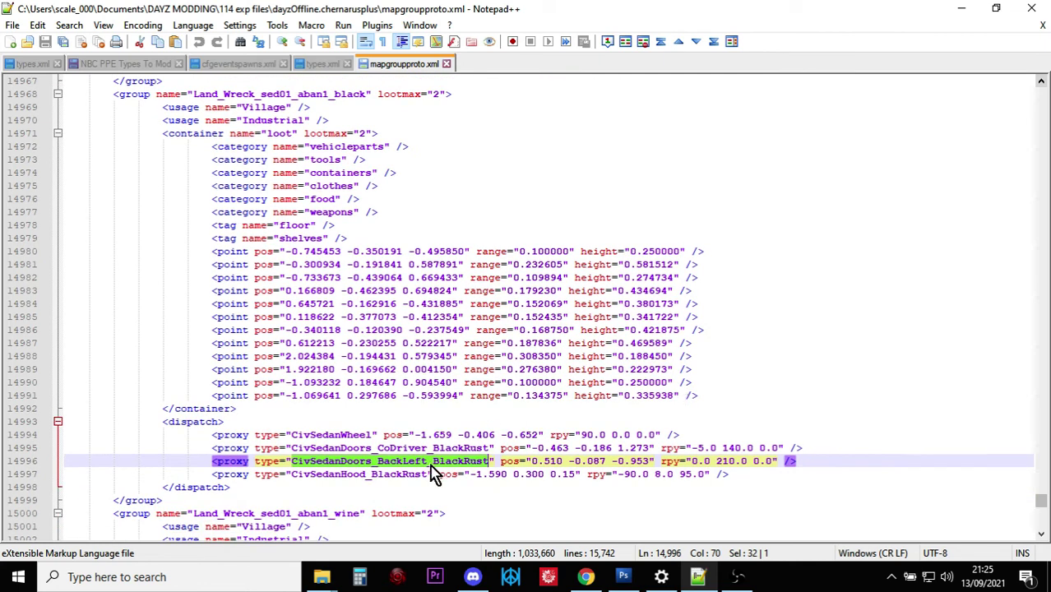
pyautogui.scroll(1, 442, 320)
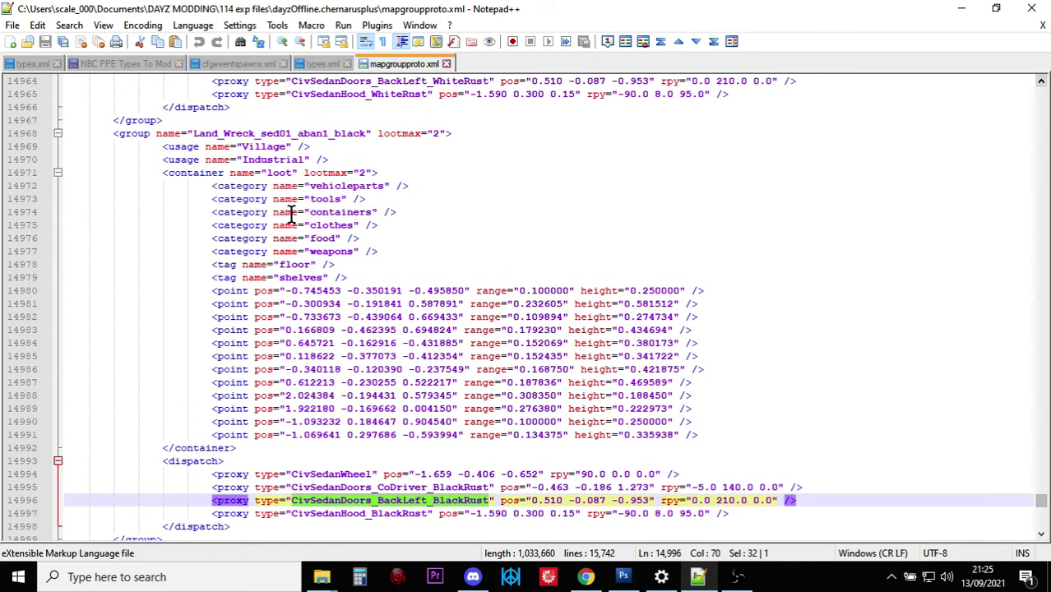
pyautogui.click(192, 147)
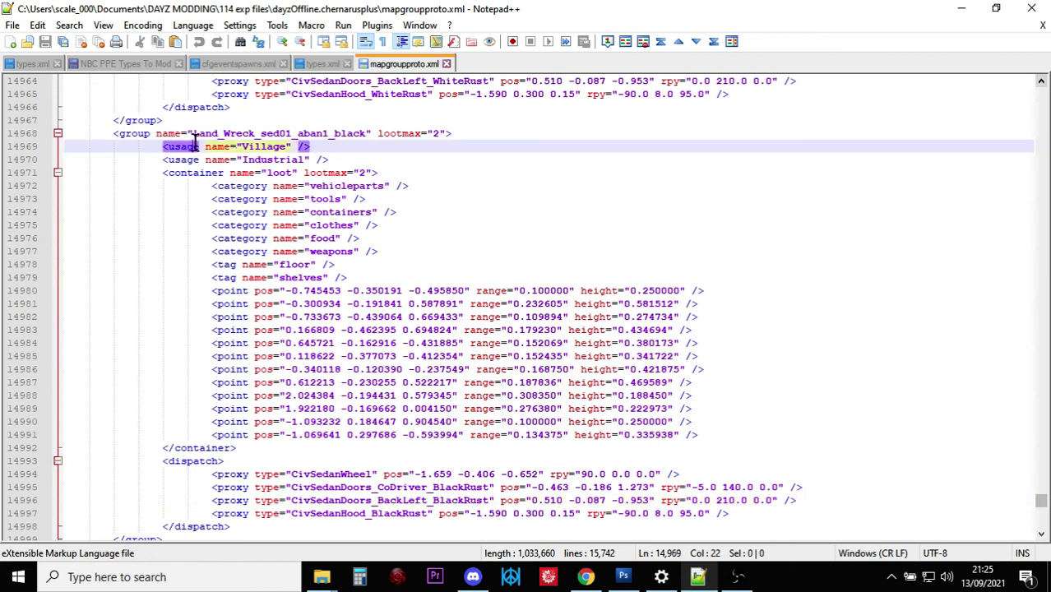
pyautogui.click(292, 133)
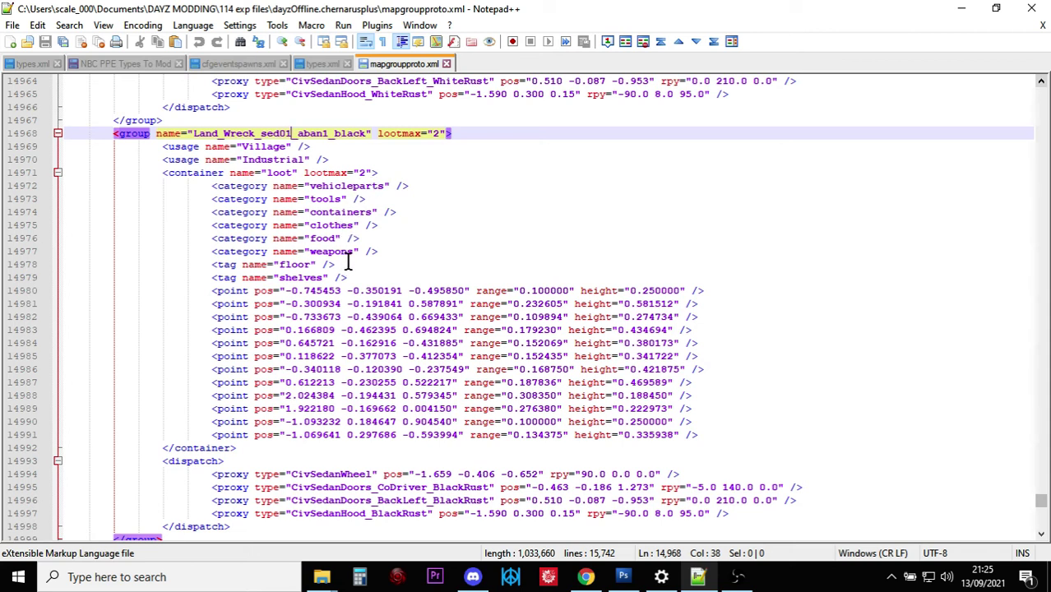
# Step: Highlight the loot point lines and the dispatch proxy lines of the Land_Wreck_sed01_aban1_black group
pyautogui.moveTo(188, 290); pyautogui.dragTo(705, 435)
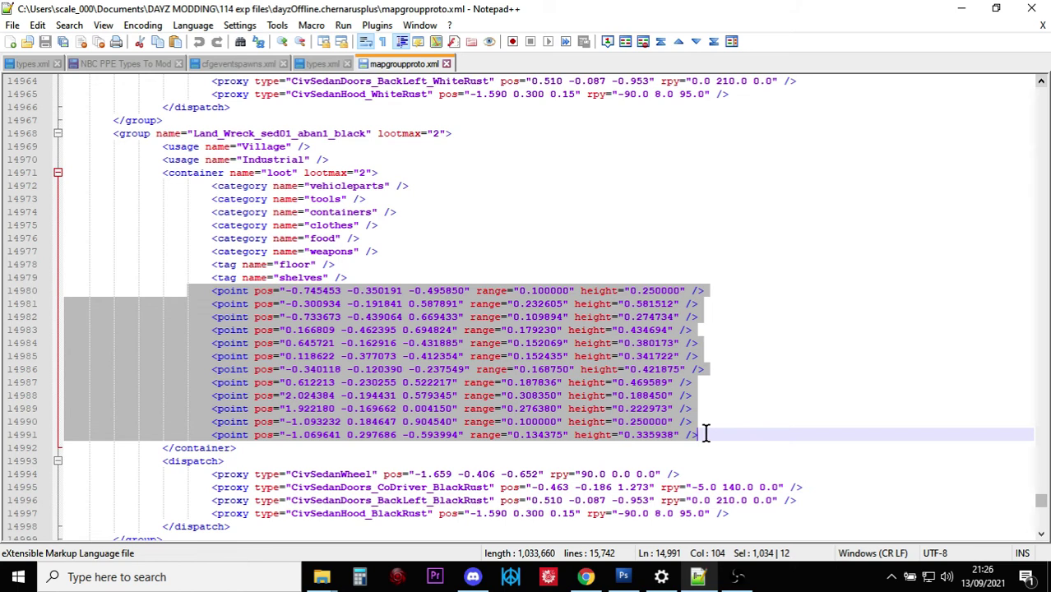
pyautogui.click(709, 433)
pyautogui.scroll(-3, 710, 425)
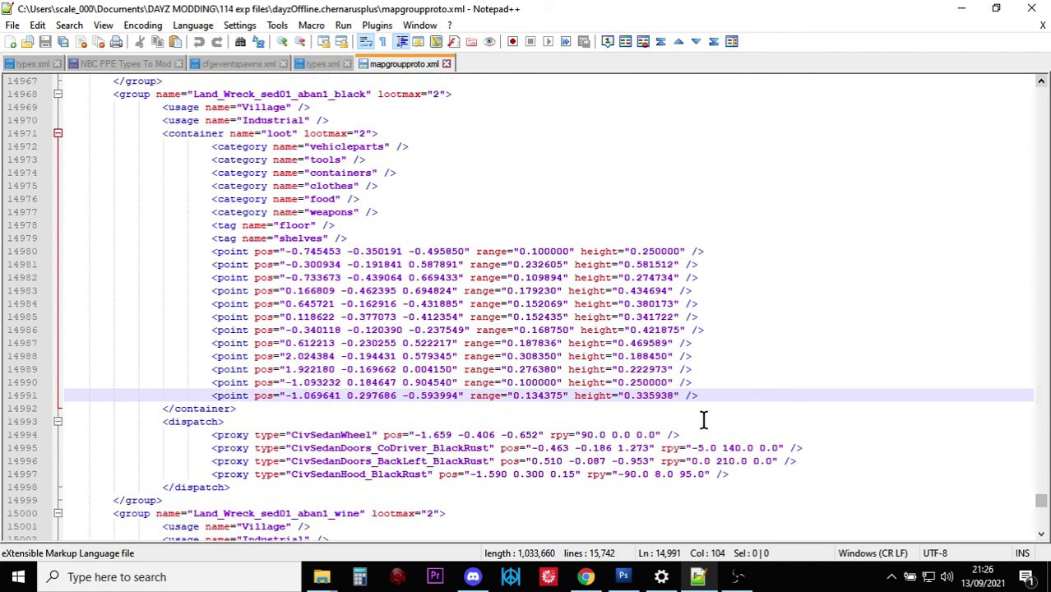
pyautogui.moveTo(212, 359); pyautogui.dragTo(728, 403)
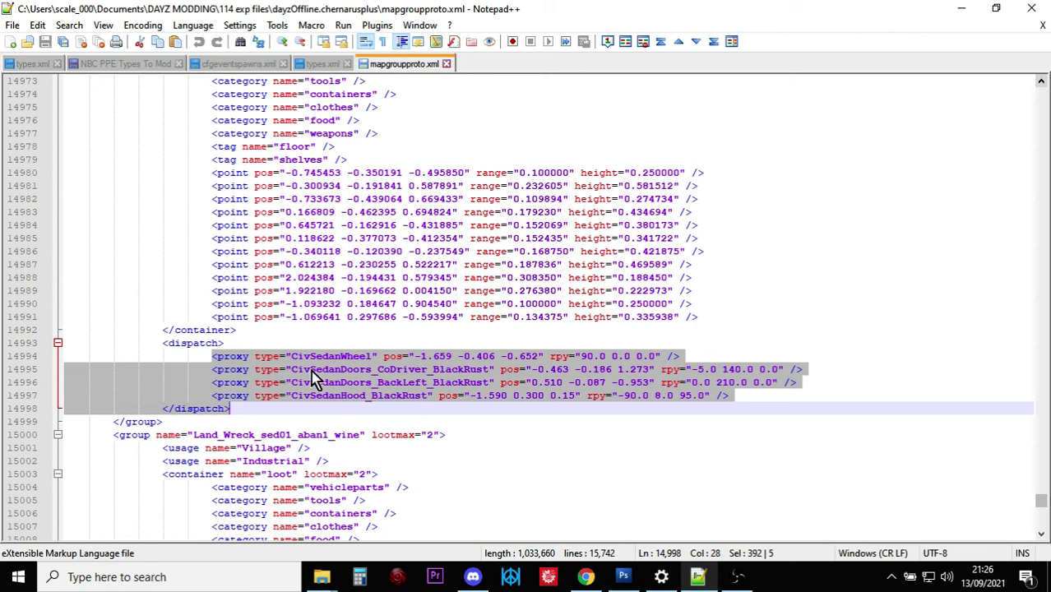
pyautogui.click(422, 419)
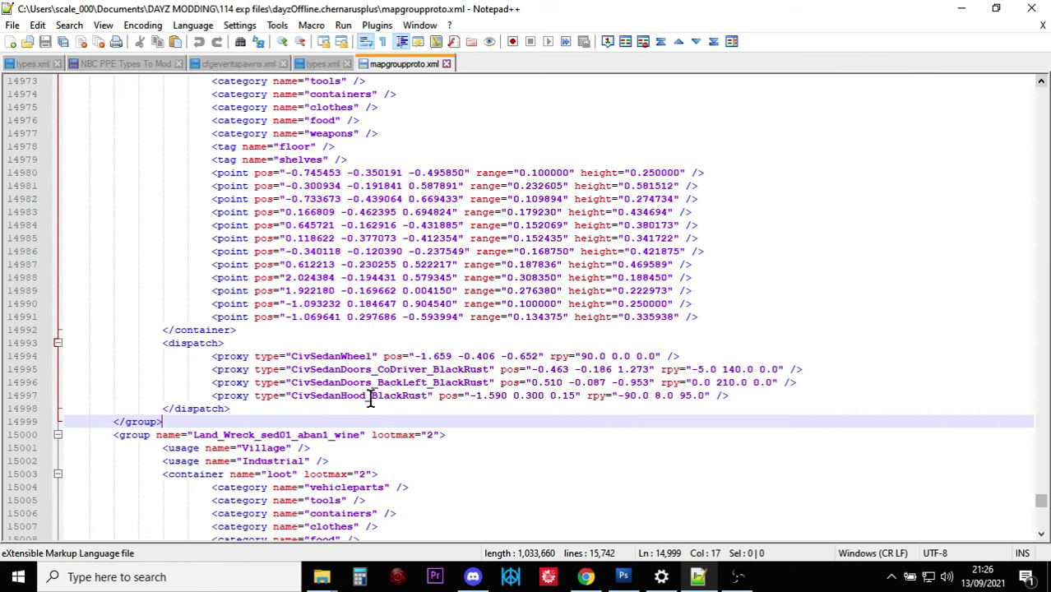
# Step: Remove the "Rust" suffix from the CoDriver and BackLeft door proxies of Land_Wreck_sed01_aban1_black, leaving CivSedanDoors_CoDriver_Black and CivSedanDoors_BackLeft_Black
pyautogui.click(489, 369)
pyautogui.press('BackSpace')
pyautogui.press('BackSpace')
pyautogui.press('BackSpace')
pyautogui.press('BackSpace')
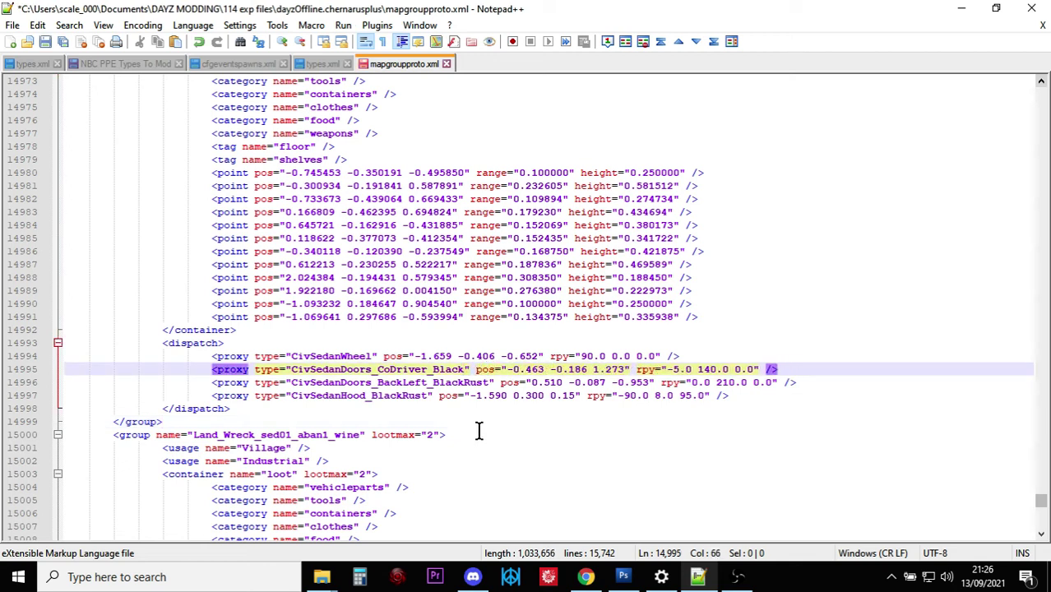
pyautogui.click(488, 383)
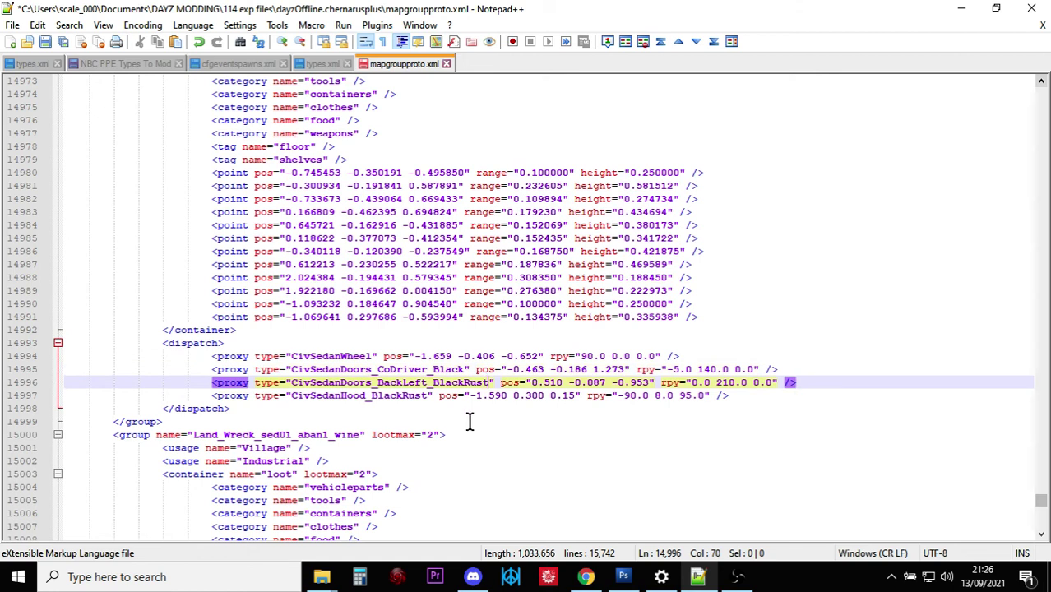
pyautogui.press('BackSpace')
pyautogui.press('BackSpace')
pyautogui.press('BackSpace')
pyautogui.press('BackSpace')
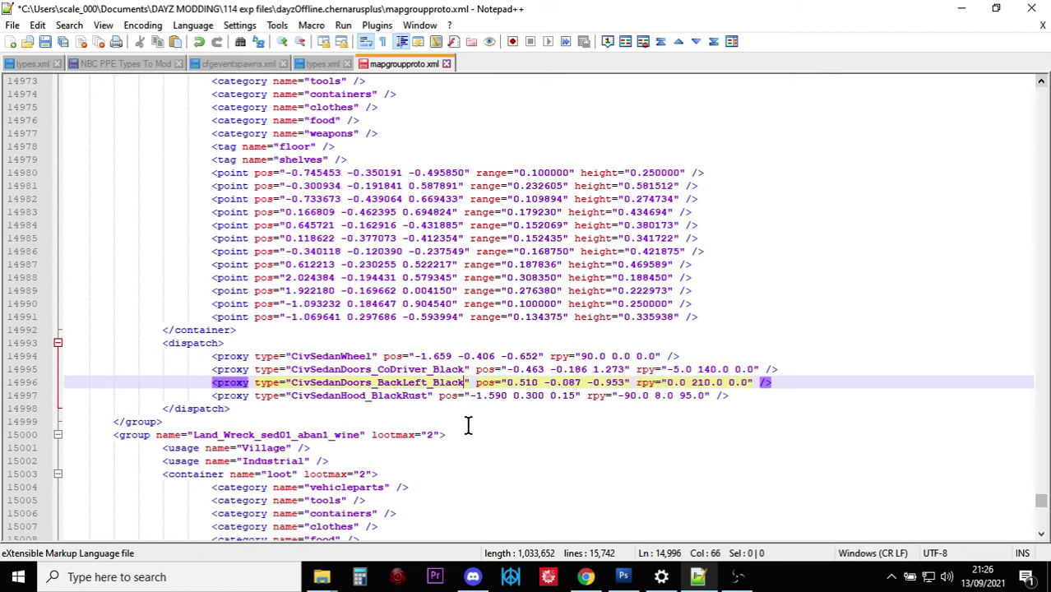
# Step: Look over the neighbouring wreck groups and list all occurrences of "Rust" in mapgroupproto.xml
pyautogui.scroll(-4, 469, 425)
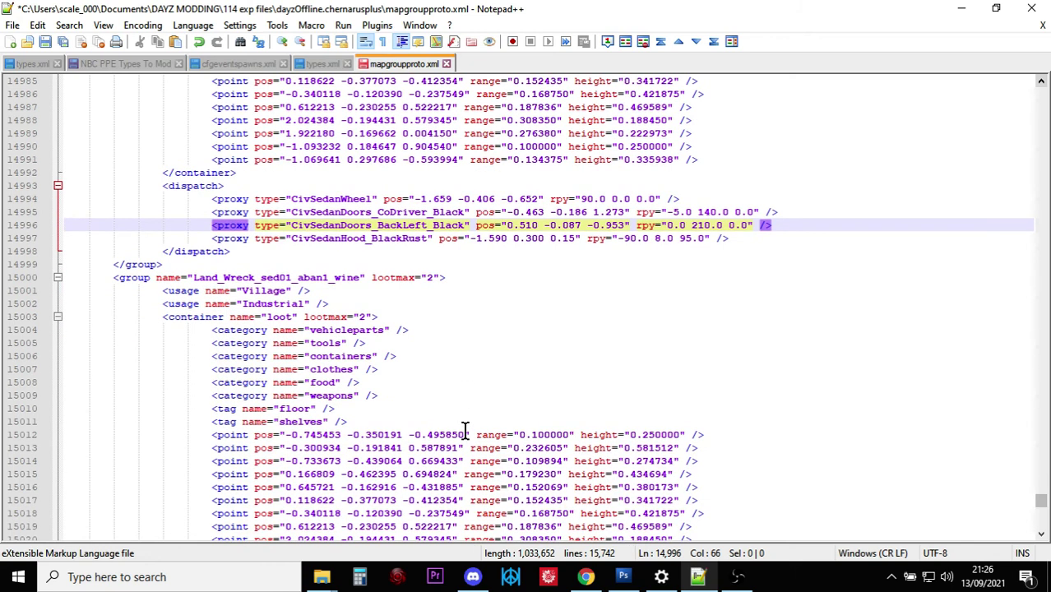
pyautogui.scroll(-1, 466, 431)
pyautogui.scroll(19, 465, 429)
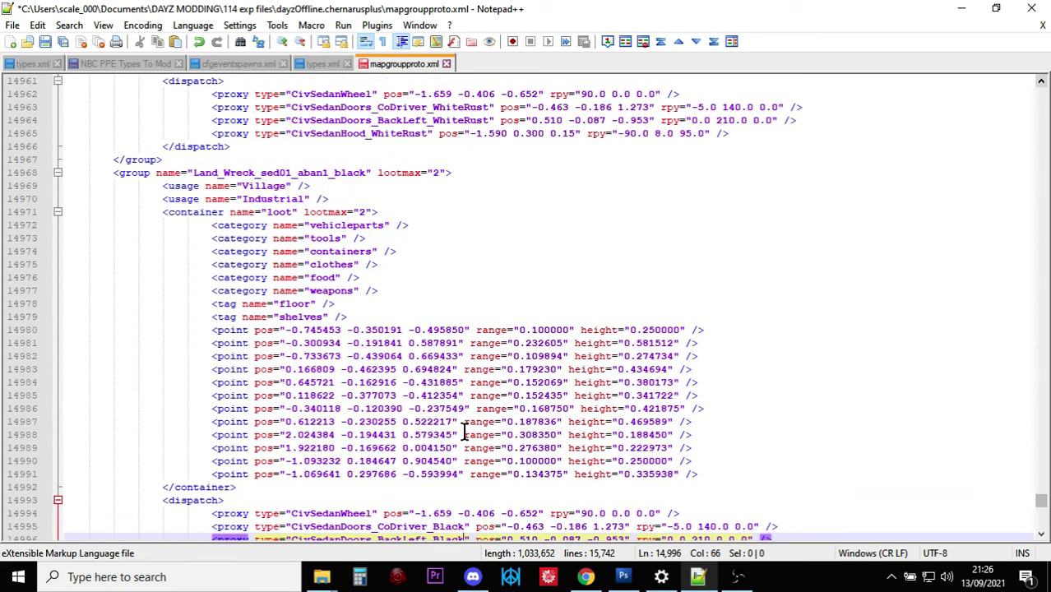
pyautogui.scroll(12, 465, 429)
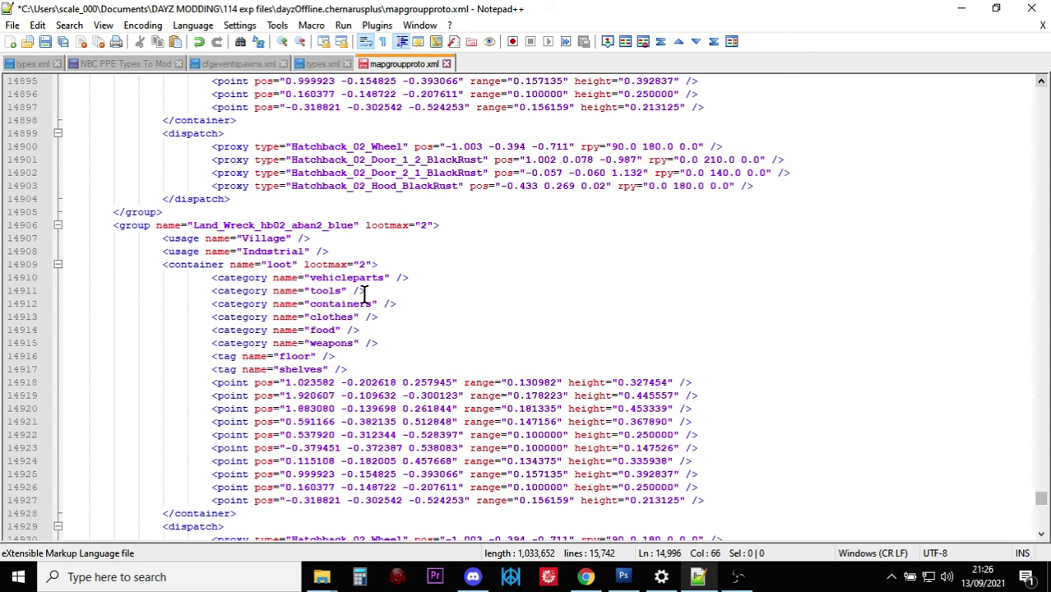
pyautogui.scroll(-3, 337, 279)
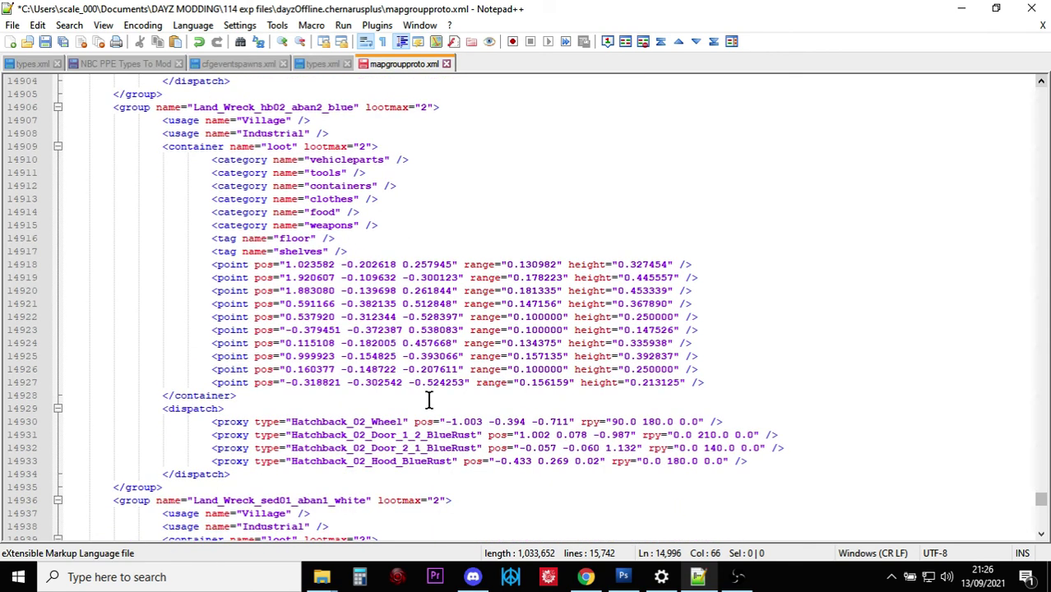
pyautogui.scroll(-1, 431, 411)
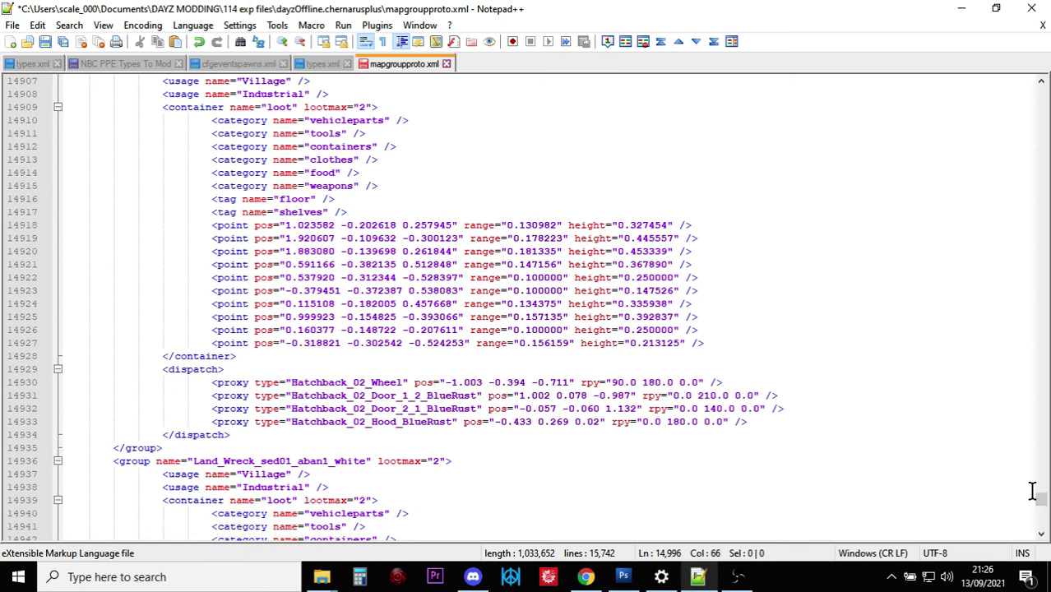
pyautogui.moveTo(1043, 500); pyautogui.dragTo(1039, 89)
pyautogui.click(847, 121)
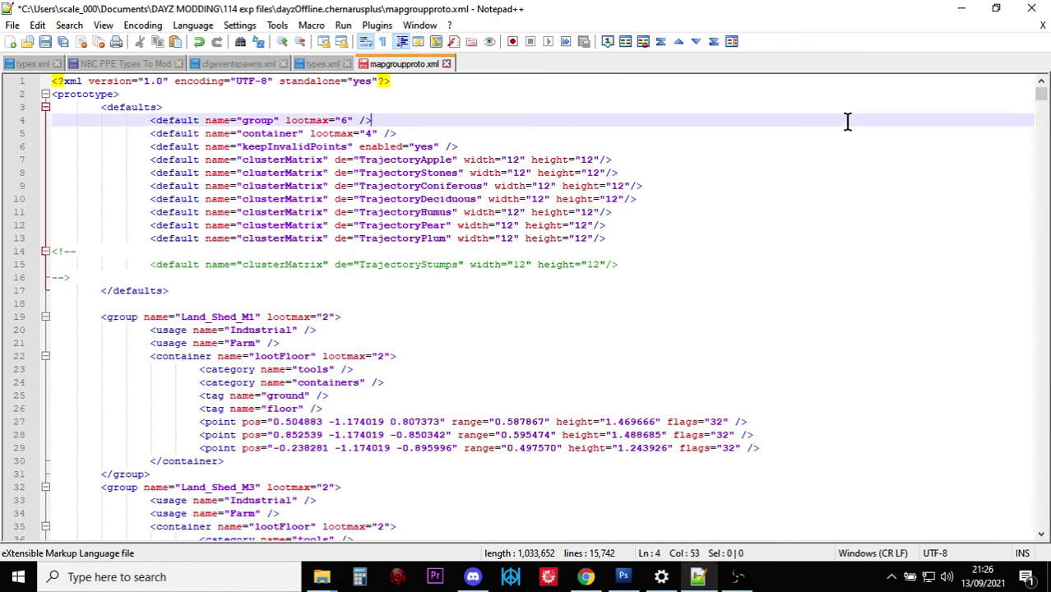
pyautogui.hotkey('ctrl', 'f')
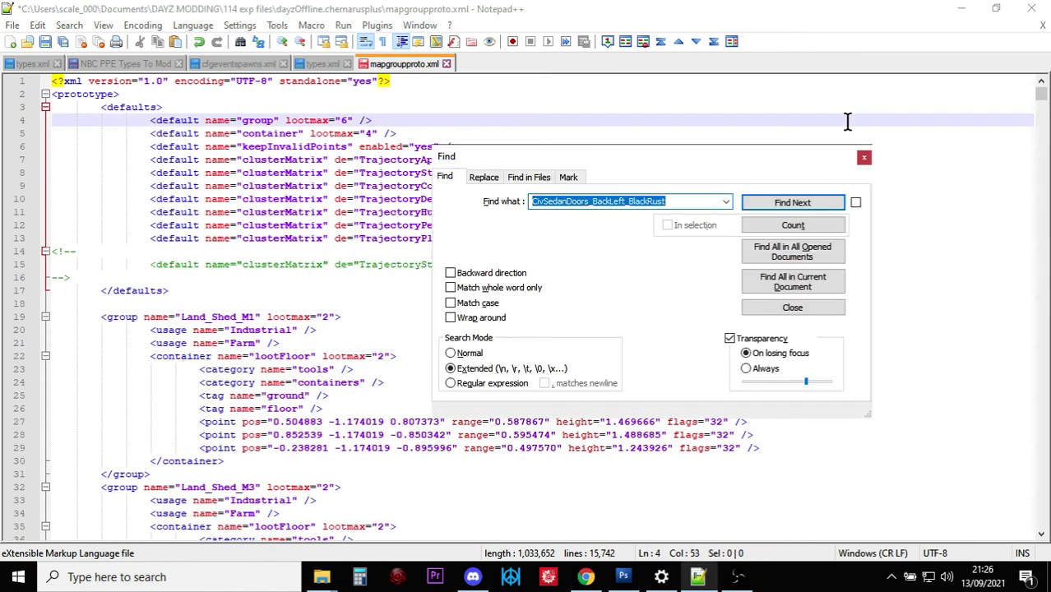
pyautogui.press('BackSpace')
pyautogui.write('Rust')
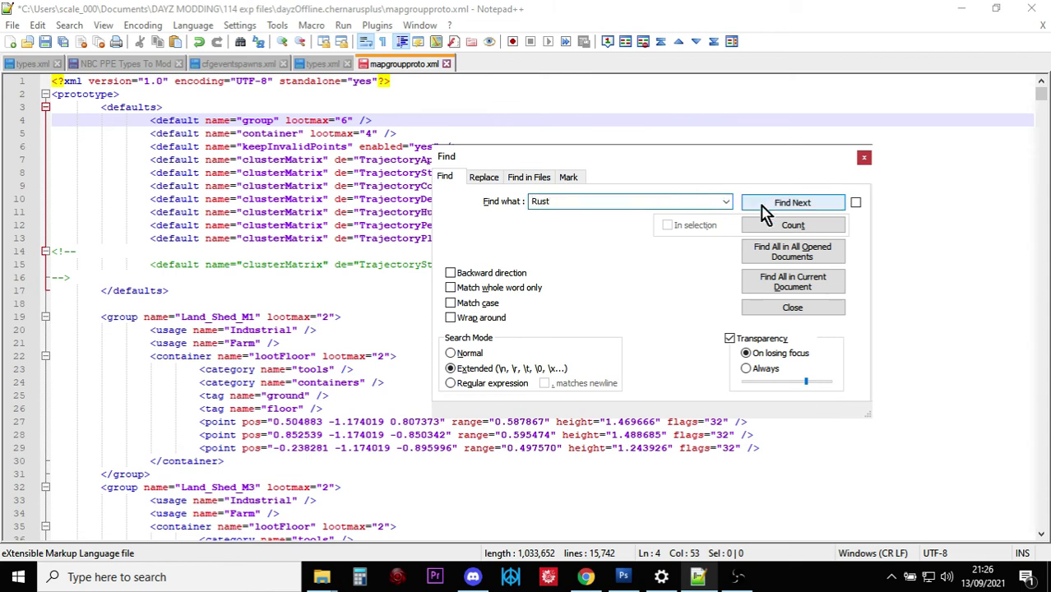
pyautogui.click(809, 298)
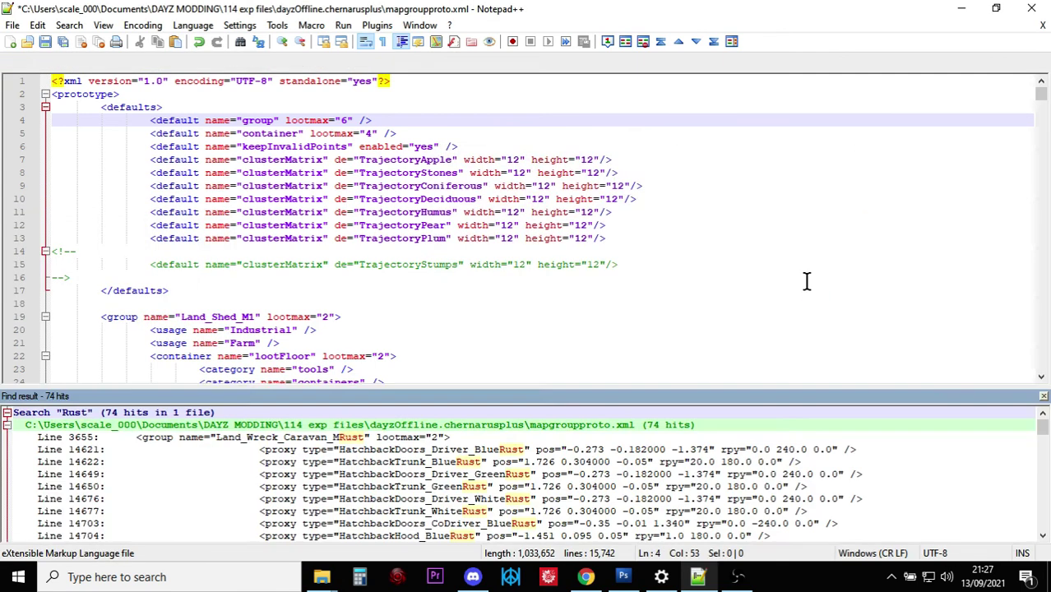
# Step: Go to the HatchbackDoors_Driver_BlueRust hit on line 14621 and shorten its type to HatchbackDoors_Driver_Blue
pyautogui.doubleClick(475, 450)
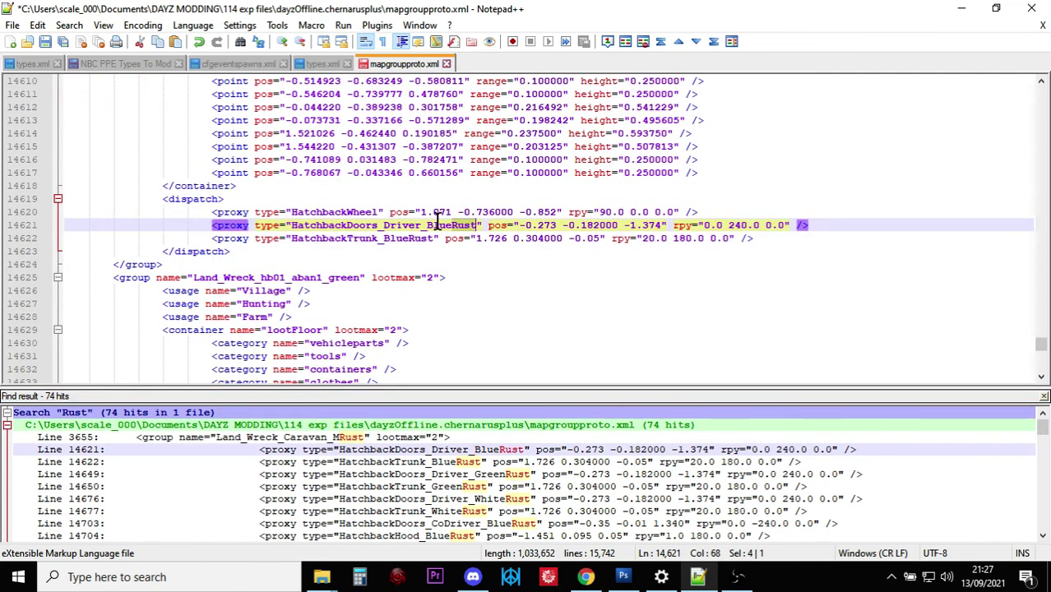
pyautogui.click(475, 224)
pyautogui.press('BackSpace')
pyautogui.press('BackSpace')
pyautogui.press('BackSpace')
pyautogui.press('BackSpace')
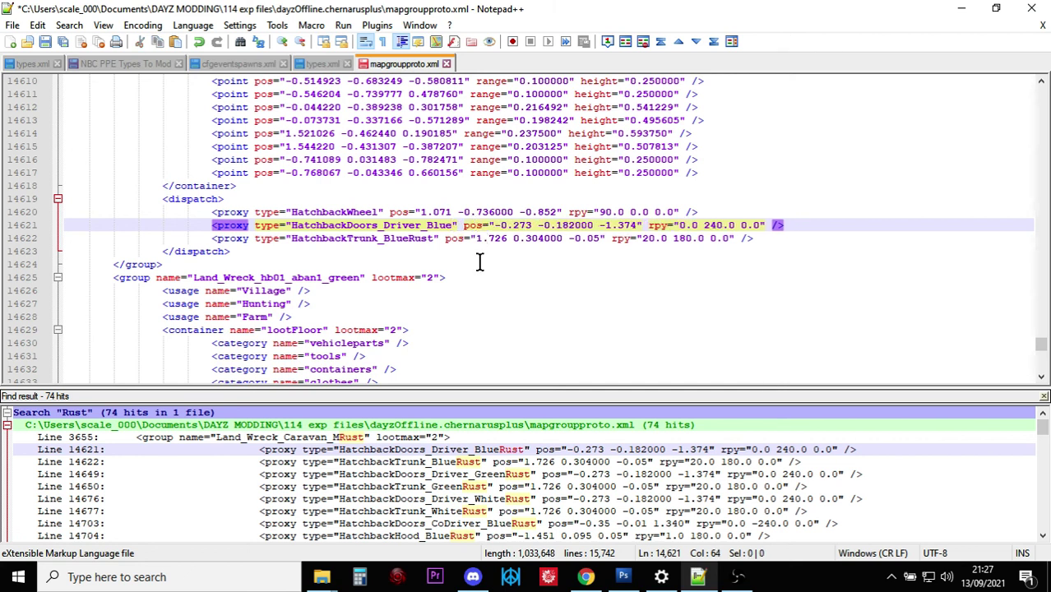
# Step: Go to the HatchbackTrunk_BlueRust hit on line 14622 and shorten its type to HatchbackTrunk_Blue
pyautogui.doubleClick(434, 461)
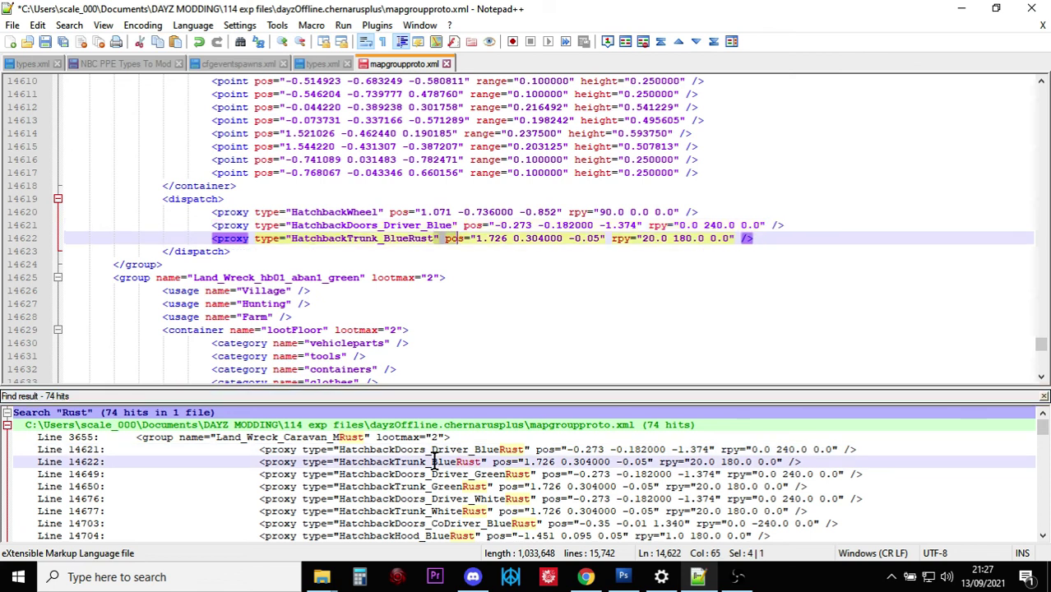
pyautogui.press('Left')
pyautogui.press('BackSpace')
pyautogui.press('BackSpace')
pyautogui.press('BackSpace')
pyautogui.press('BackSpace')
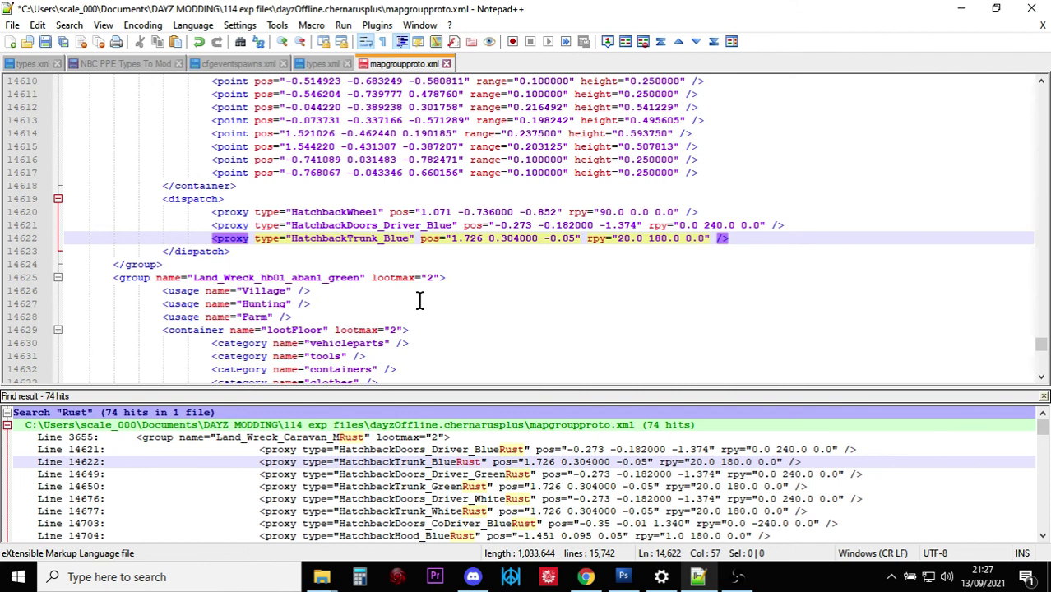
# Step: Go to the HatchbackDoors_Driver_GreenRust hit on line 14649 and shorten its type to HatchbackDoors_Driver_Green
pyautogui.scroll(-4, 420, 300)
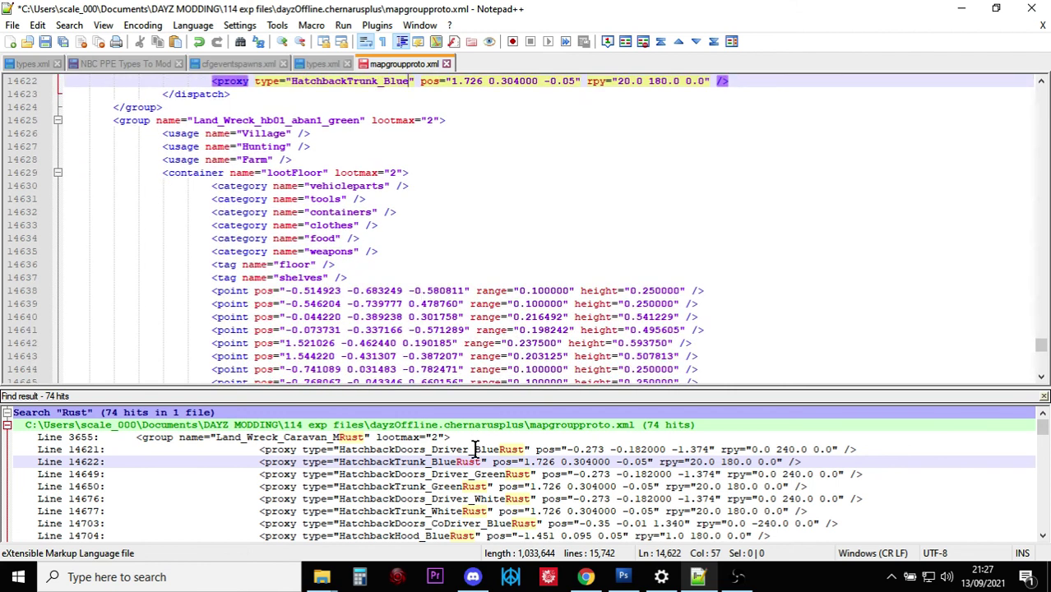
pyautogui.doubleClick(444, 473)
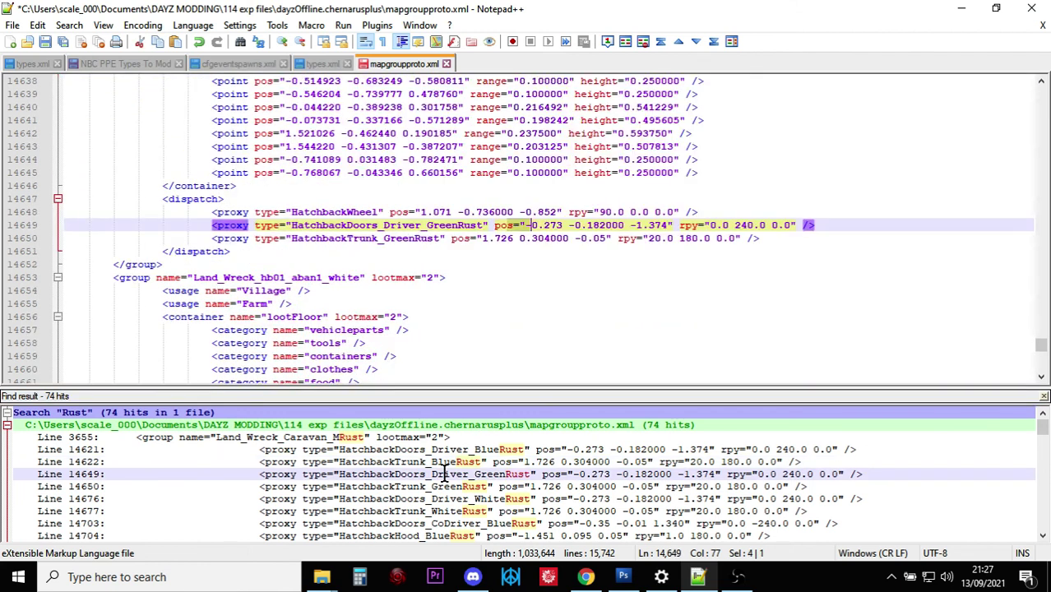
pyautogui.click(486, 226)
pyautogui.press('BackSpace')
pyautogui.press('BackSpace')
pyautogui.press('BackSpace')
pyautogui.press('BackSpace')
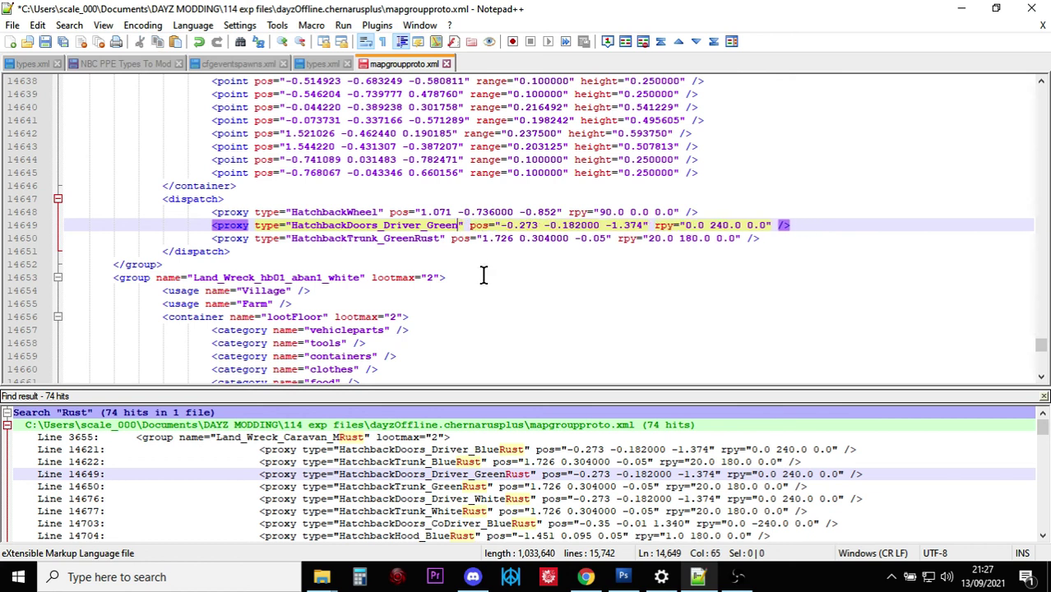
# Step: Change the trunk proxy on line 14650 from HatchbackTrunk_GreenRust to HatchbackTrunk_Green
pyautogui.click(439, 238)
pyautogui.press('BackSpace')
pyautogui.press('BackSpace')
pyautogui.press('BackSpace')
pyautogui.press('BackSpace')
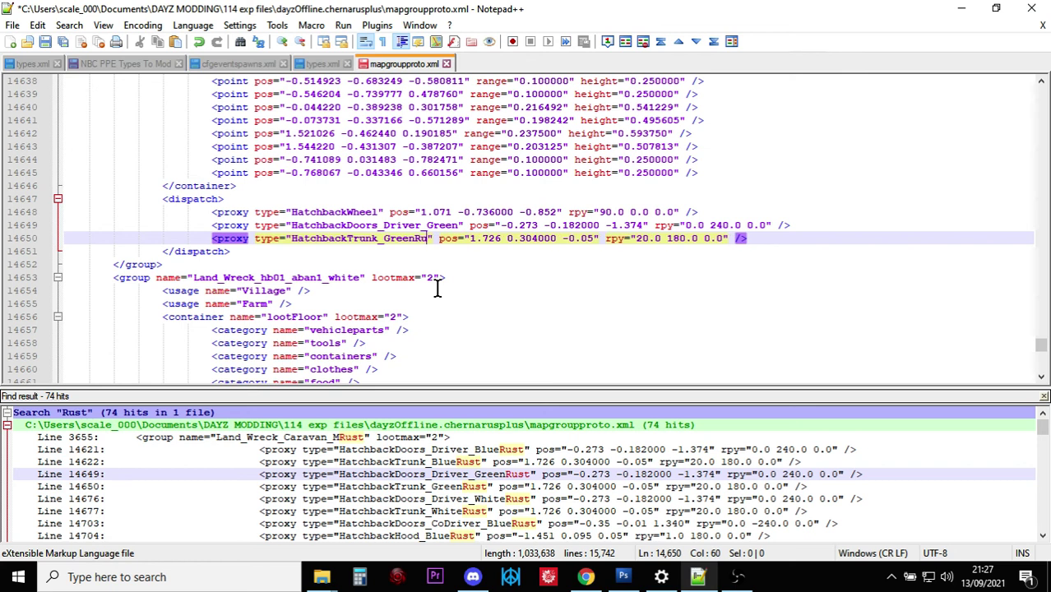
pyautogui.doubleClick(461, 486)
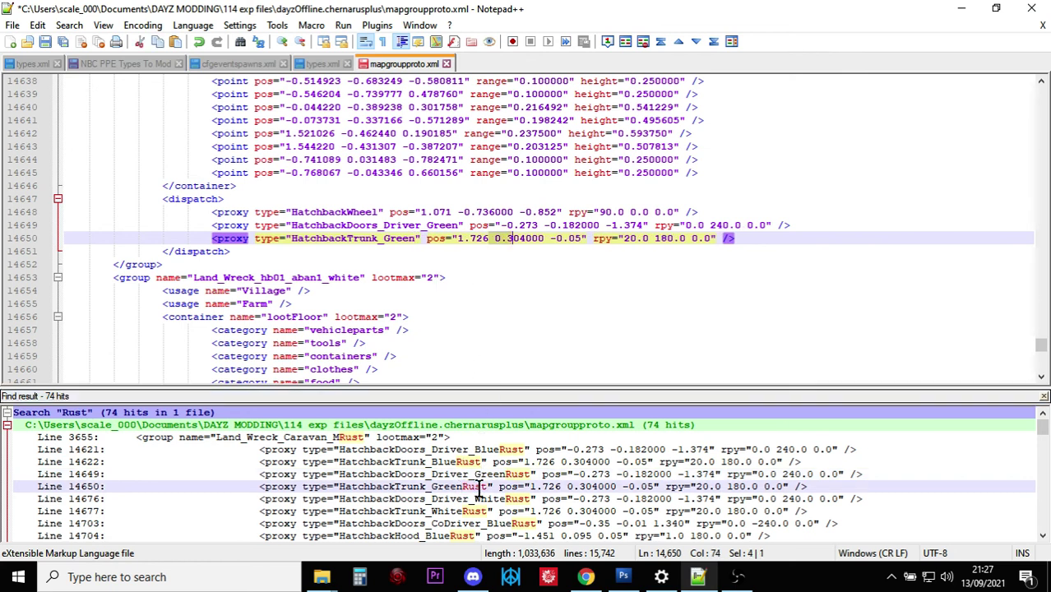
# Step: Go to the HatchbackDoors_Driver_WhiteRust hit on line 14676 and shorten its type to HatchbackDoors_Driver_White
pyautogui.doubleClick(479, 499)
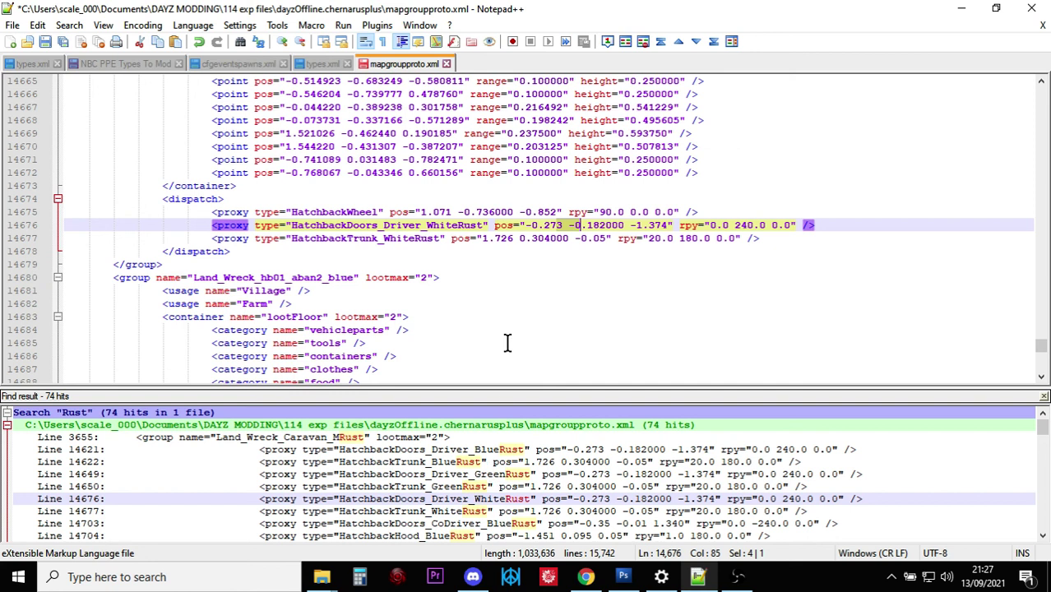
pyautogui.click(482, 226)
pyautogui.press('BackSpace')
pyautogui.press('BackSpace')
pyautogui.press('BackSpace')
pyautogui.press('BackSpace')
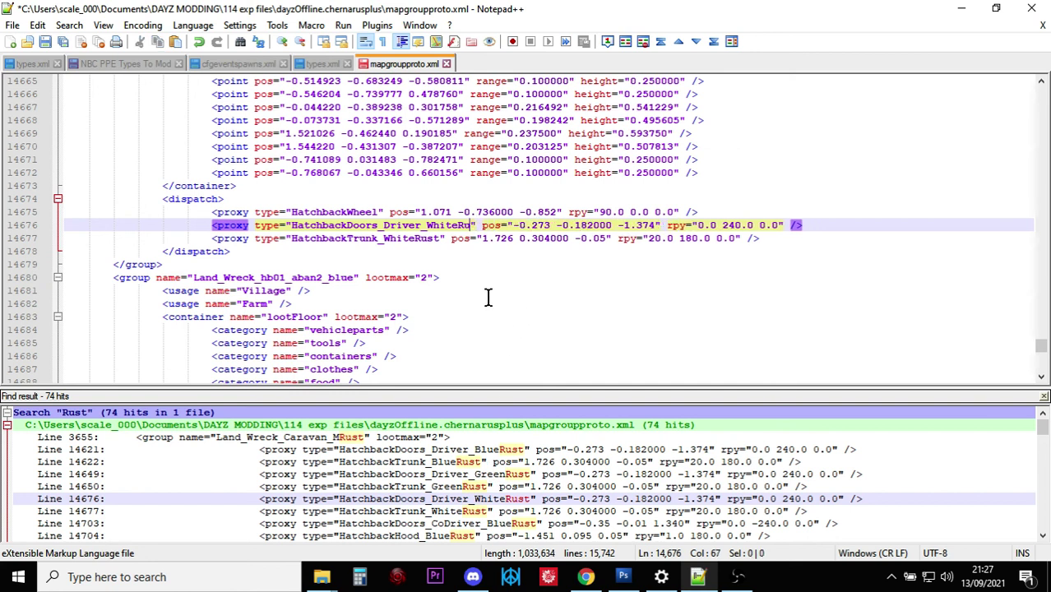
# Step: Remove the "Rust" suffix from the white hatchback trunk proxy on line 14677 so its type reads HatchbackTrunk_White
pyautogui.click(440, 238)
pyautogui.press('BackSpace')
pyautogui.press('BackSpace')
pyautogui.press('BackSpace')
pyautogui.press('BackSpace')
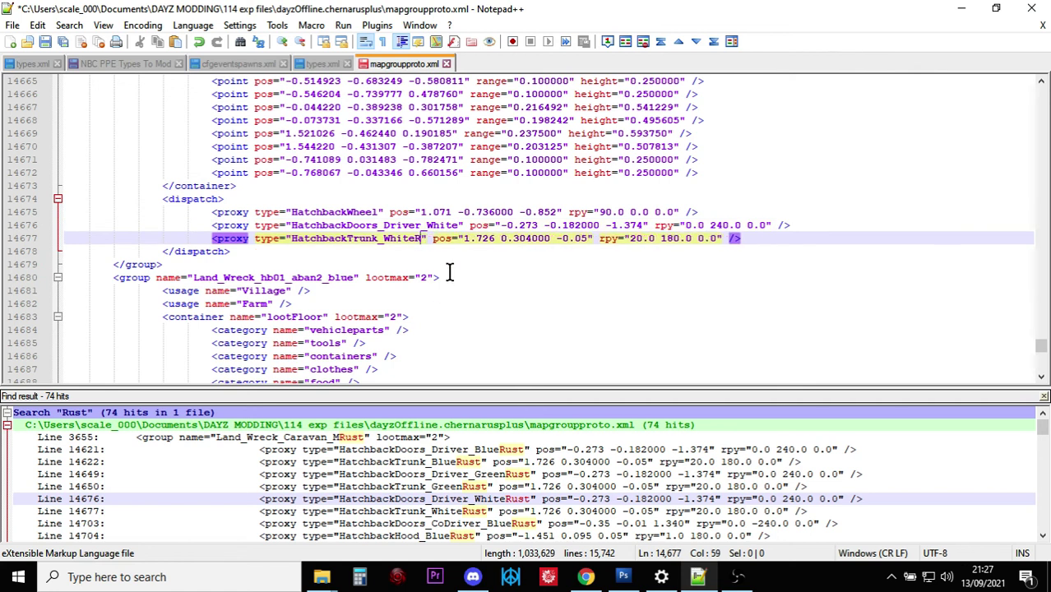
# Step: Examine the remaining "Rust" search hits for the Hatchback_02, CivSedan and Sedan_02 wreck parts
pyautogui.scroll(-2, 622, 486)
pyautogui.scroll(-9, 623, 481)
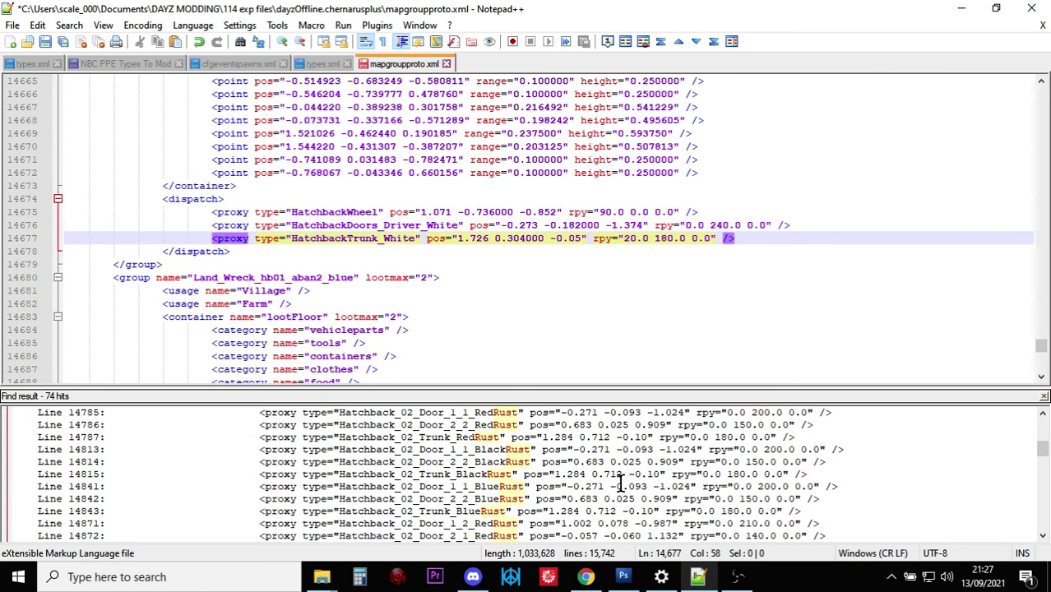
pyautogui.scroll(-3, 621, 476)
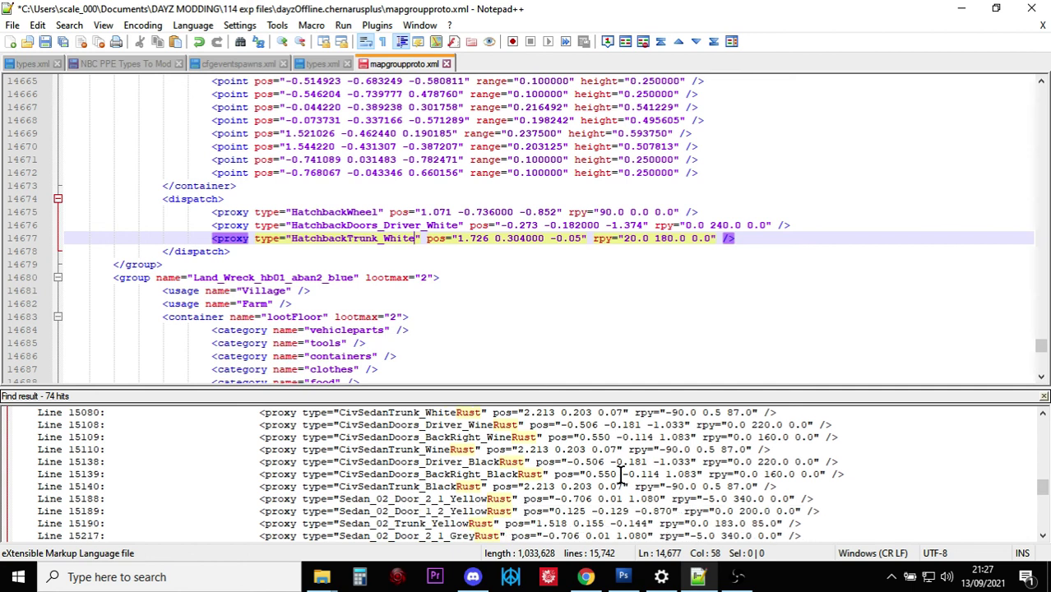
pyautogui.scroll(3, 621, 476)
pyautogui.scroll(6, 621, 475)
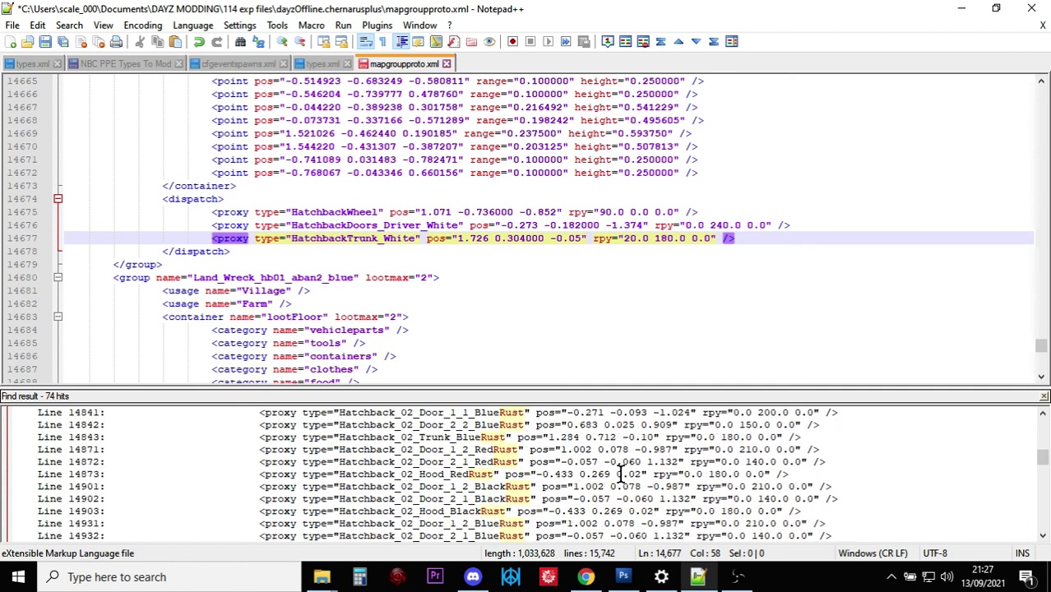
pyautogui.scroll(1, 676, 333)
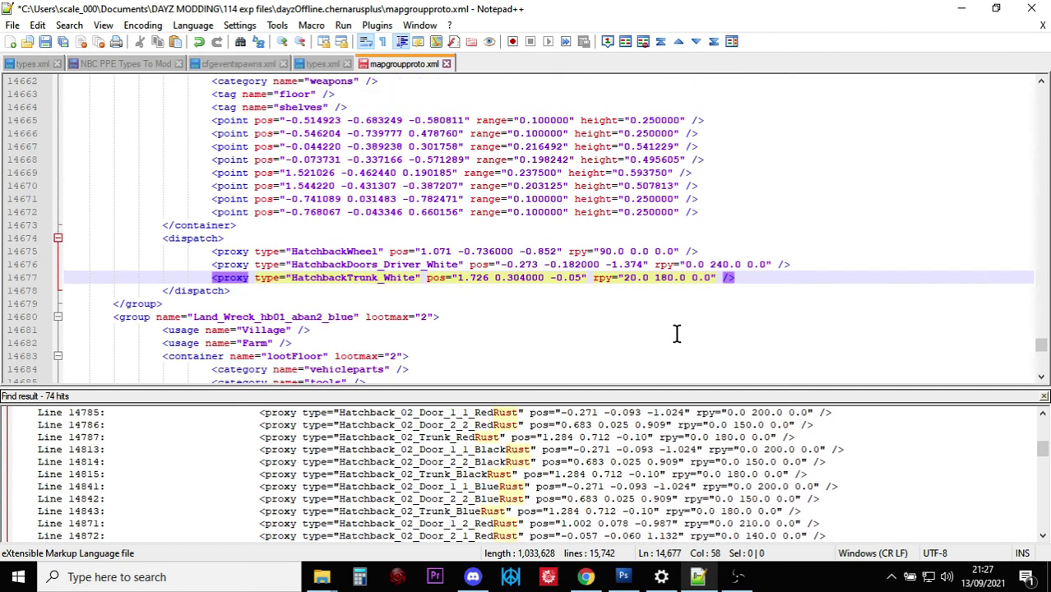